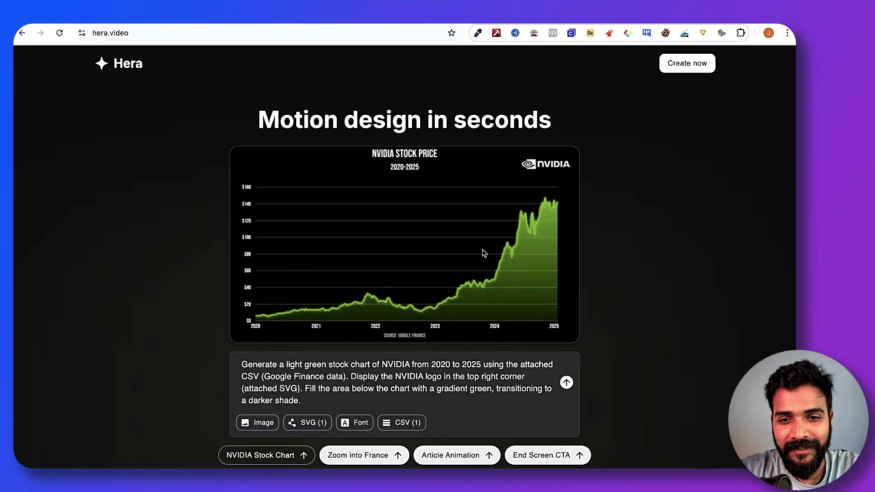
- Scroll down the Hera homepage and back up to the top
scroll(484, 254, "down", 6)
scroll(617, 247, "up", 6)
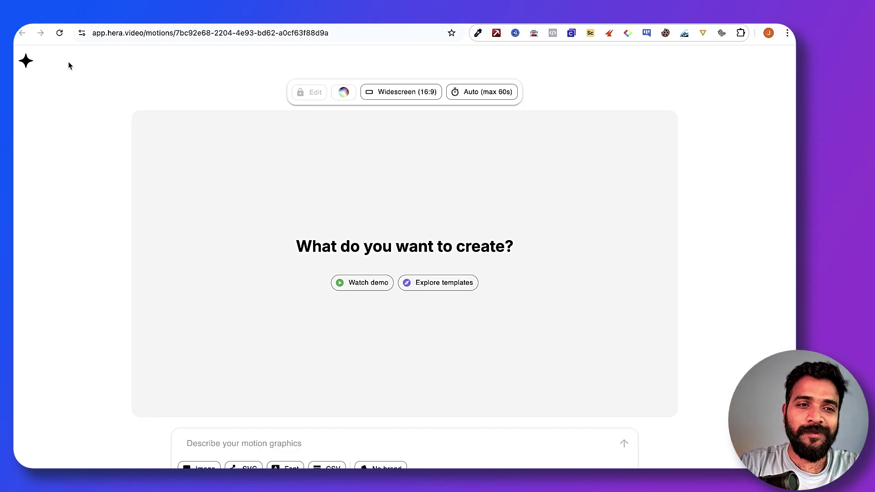
- Expand the side navigation panel listing Projects, Templates and Brand
left_click(40, 66)
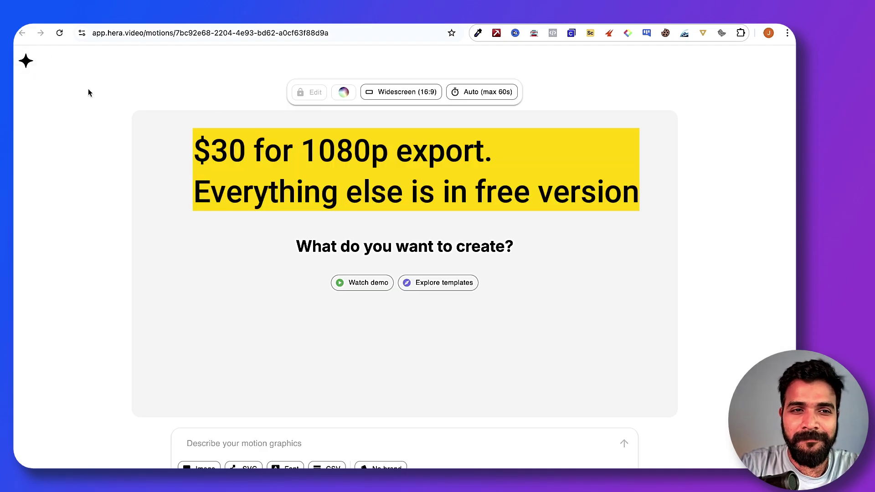
left_click(28, 64)
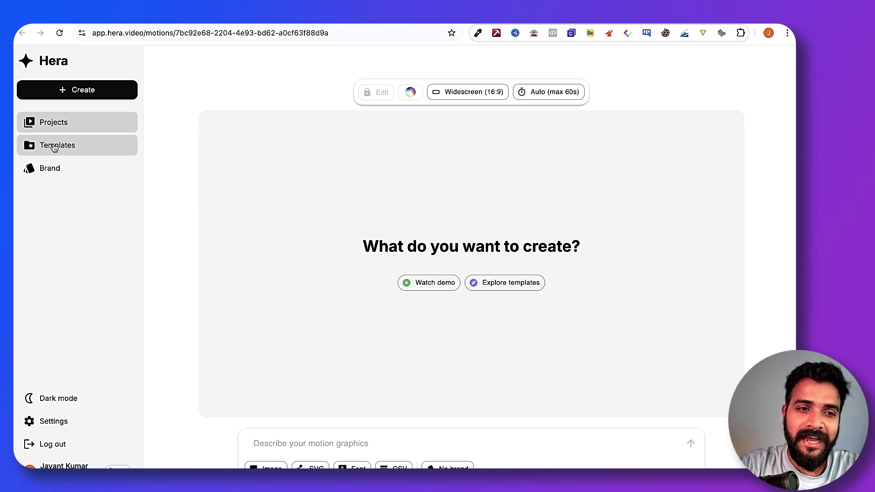
- Open the Public templates gallery and browse its animated thumbnails
left_click(52, 147)
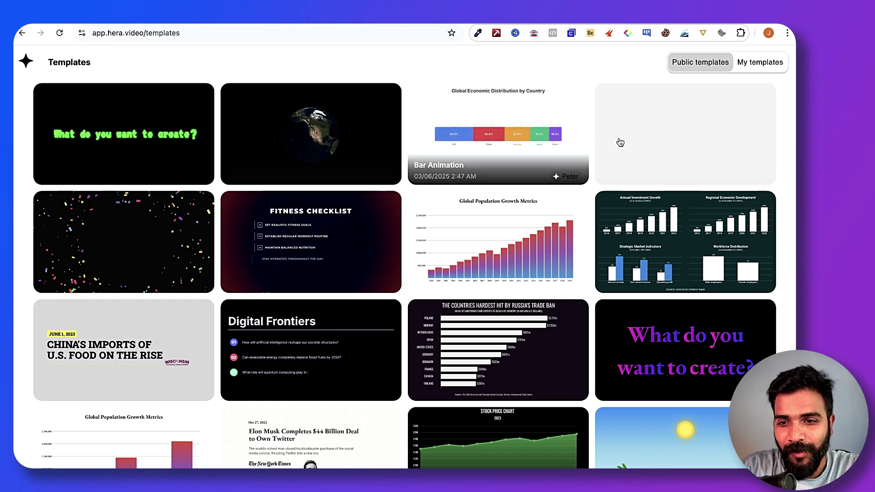
scroll(384, 341, "down", 7)
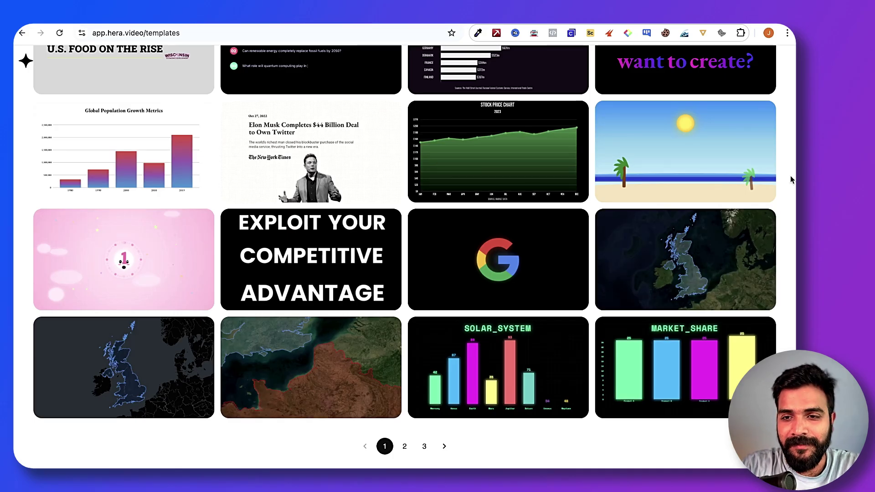
mouse_move(685, 241)
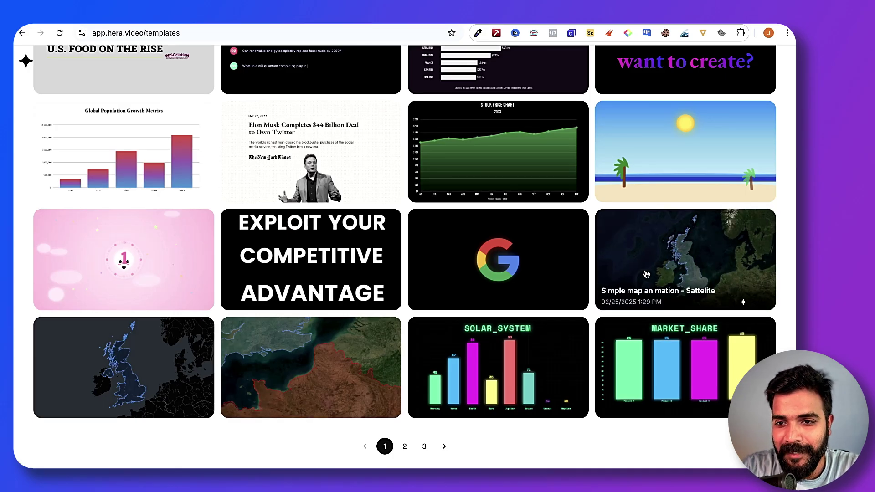
scroll(683, 260, "up", 7)
mouse_move(304, 148)
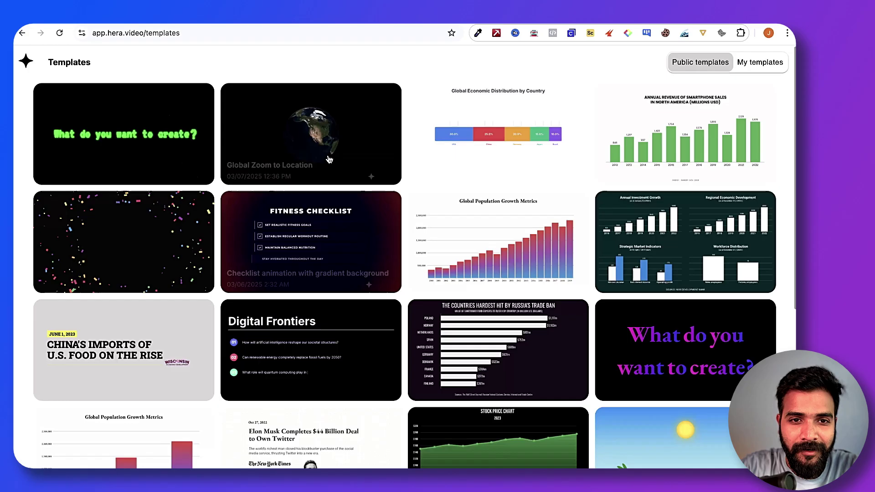
- Use the Global Zoom to Location template, requesting zooms into India, Bangalore, then Kingfisher towers
left_click(304, 149)
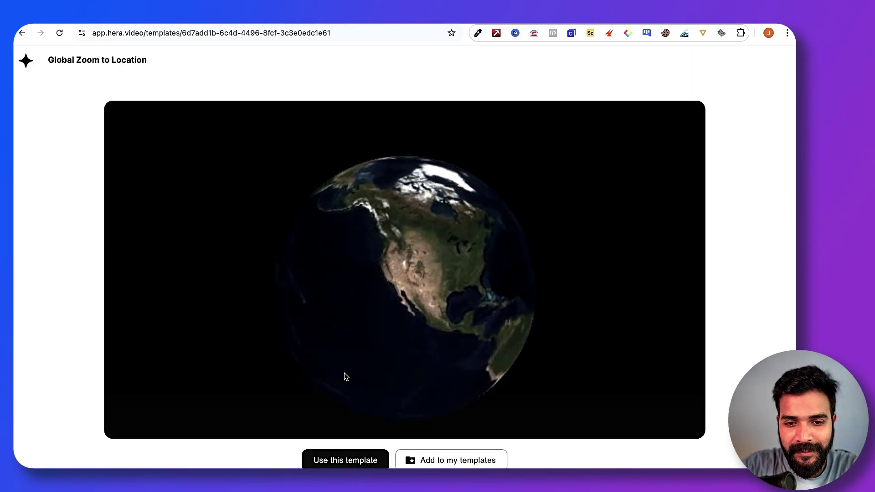
left_click(345, 462)
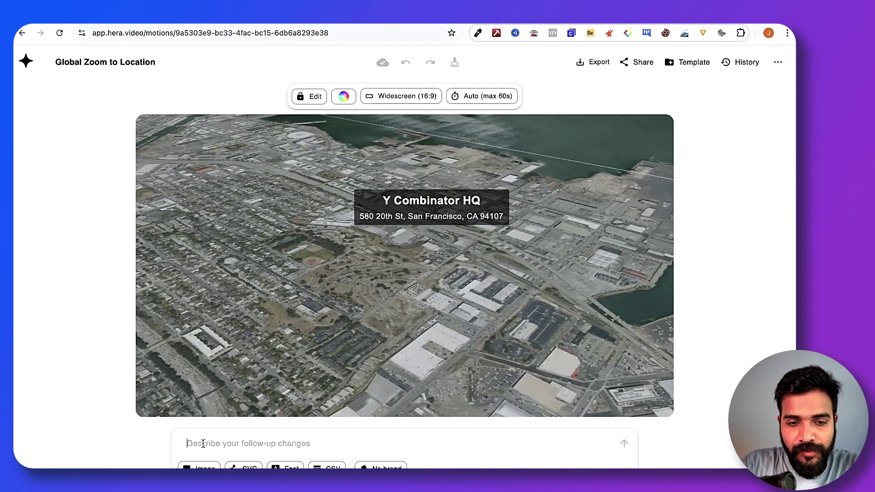
type("Zoom into ")
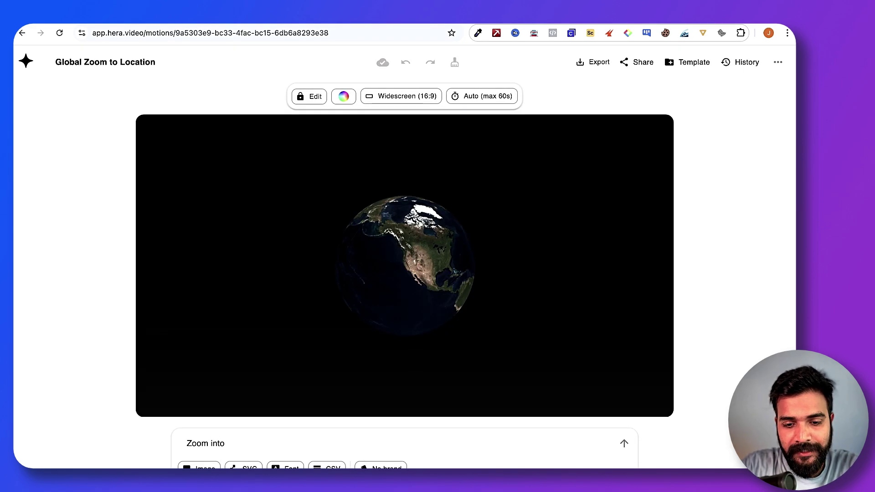
type("Bangalore, Indi")
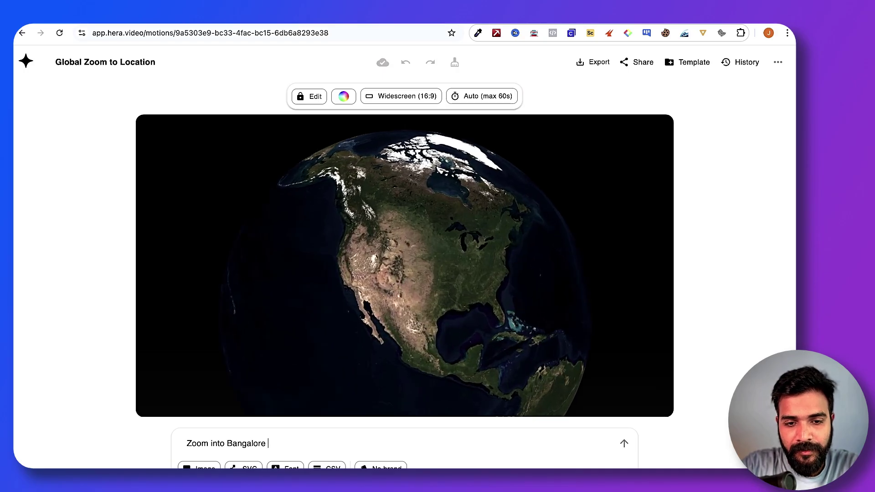
left_click(226, 444)
type("India a")
type("nd then")
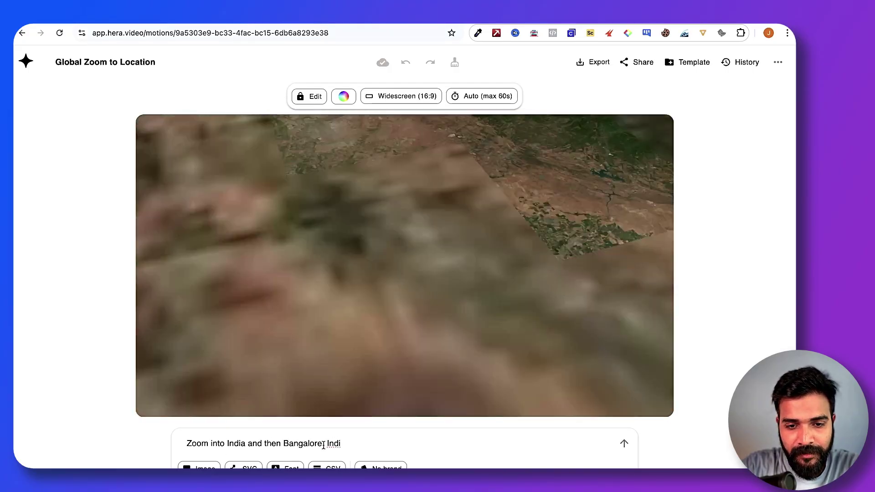
left_click_drag(323, 444, 341, 445)
type("and zoom in to")
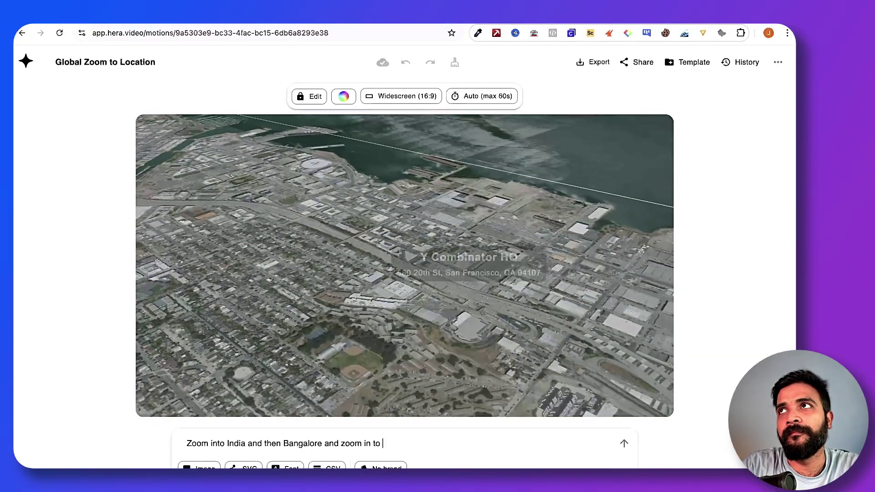
type("Kingfisher")
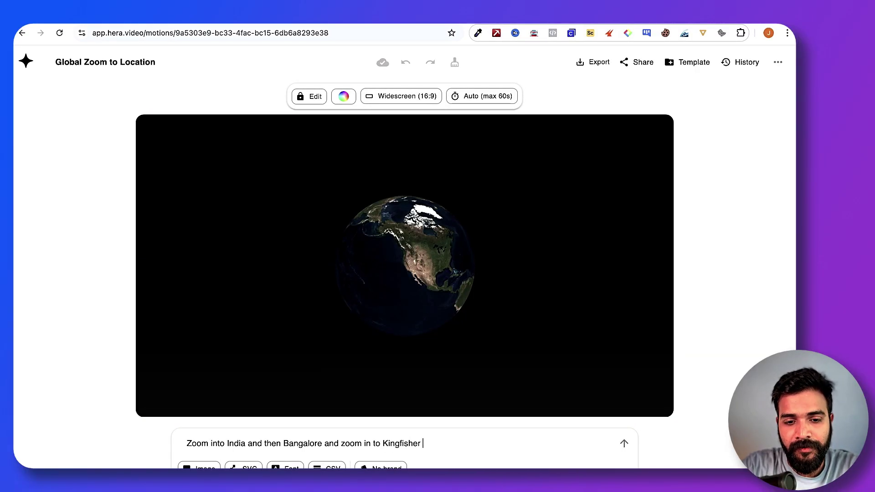
type(" towers")
key("Return")
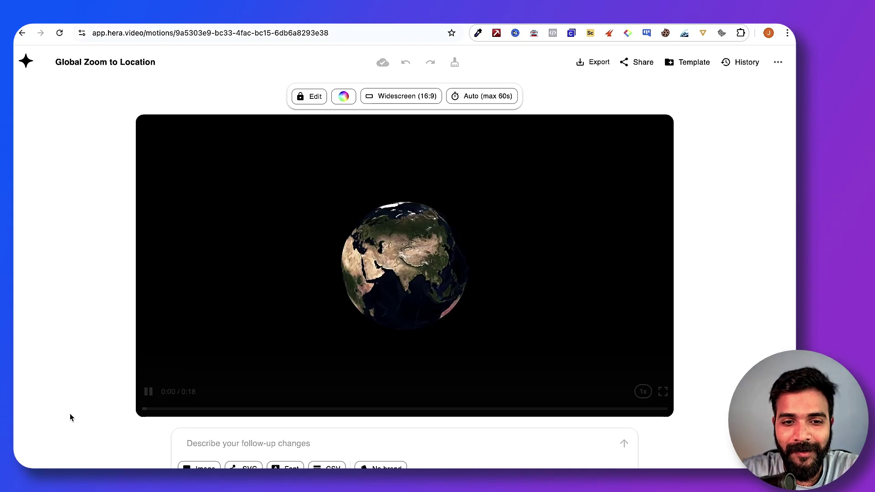
- Replay the finished 18-second globe-to-Kingfisher Towers animation from the start
left_click(141, 404)
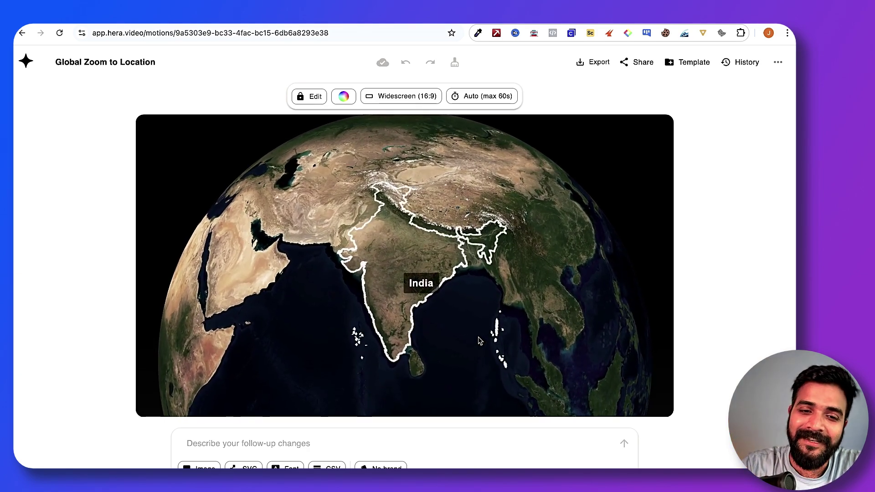
- Submit a follow-up: 'Zoom into India, then Karnataka and then Bangalore'
left_click(242, 443)
type("Zoom int")
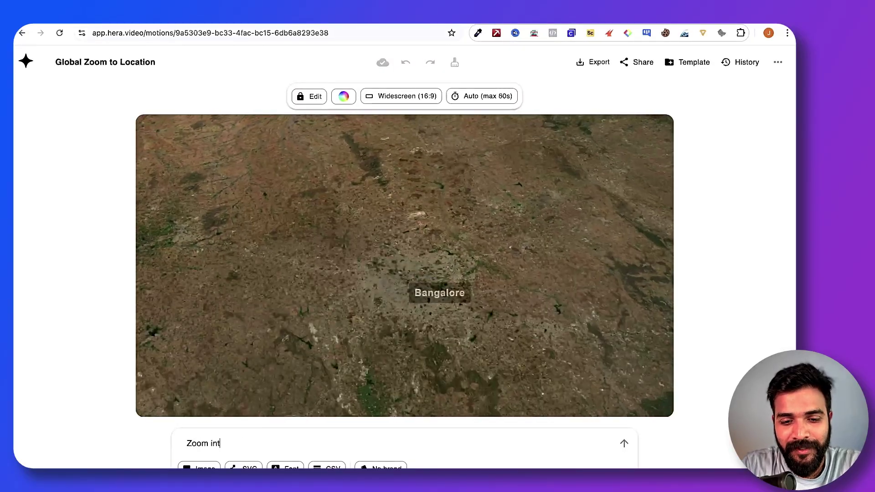
type("o India, then Karnataka and")
type(" then Bangalor")
type("e")
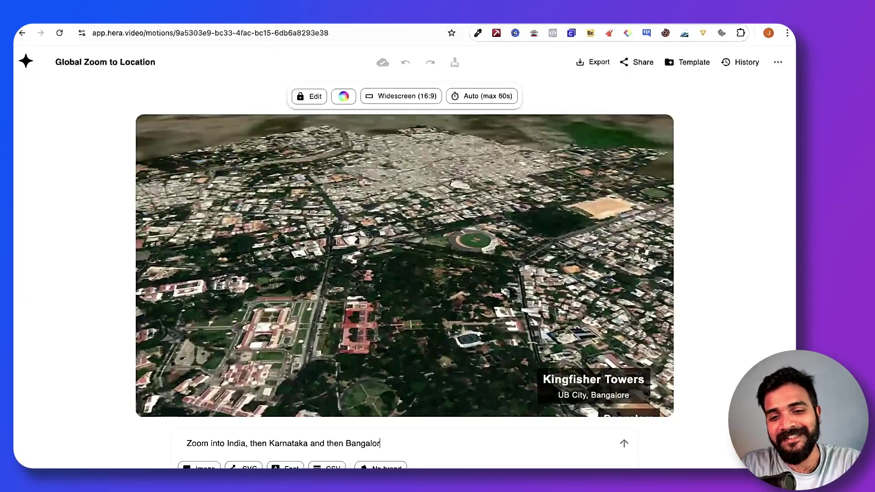
key("Return")
- Play the regenerated animation and pause it at India's outline
left_click(206, 411)
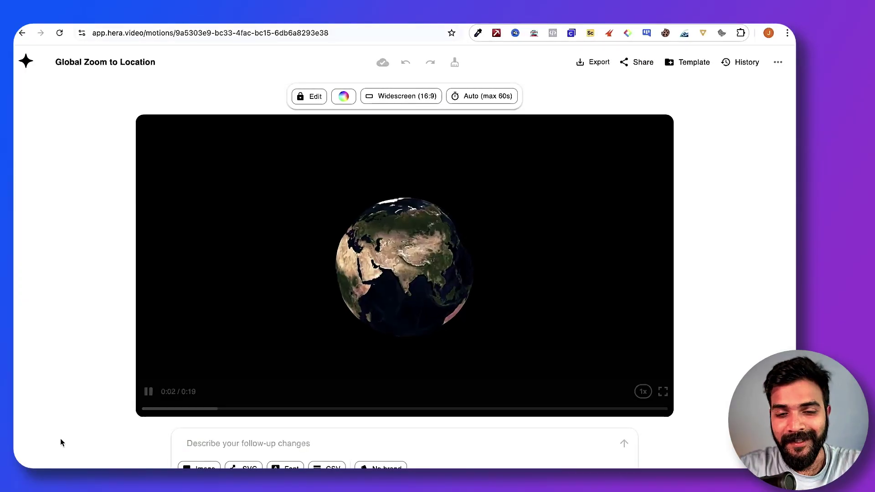
key("space")
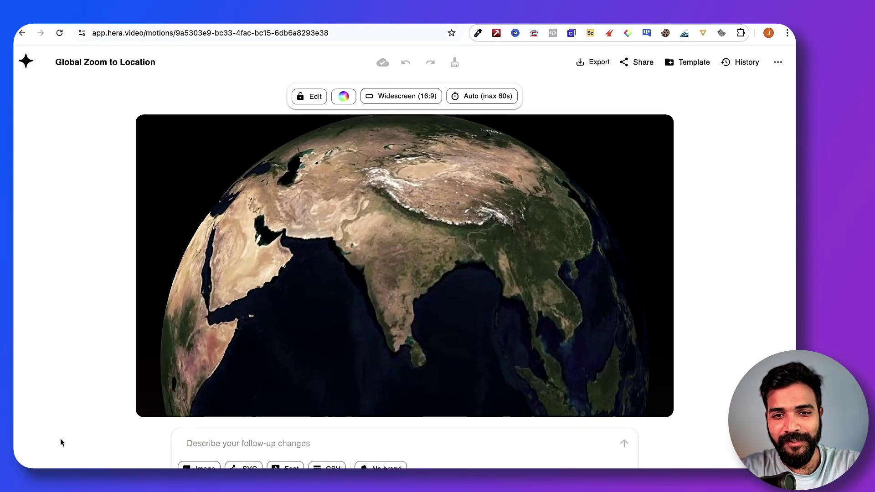
mouse_move(393, 418)
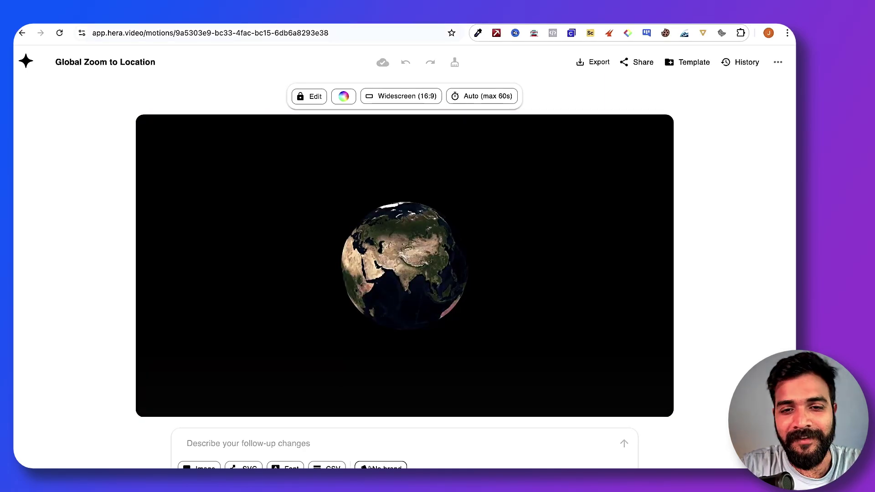
mouse_move(241, 385)
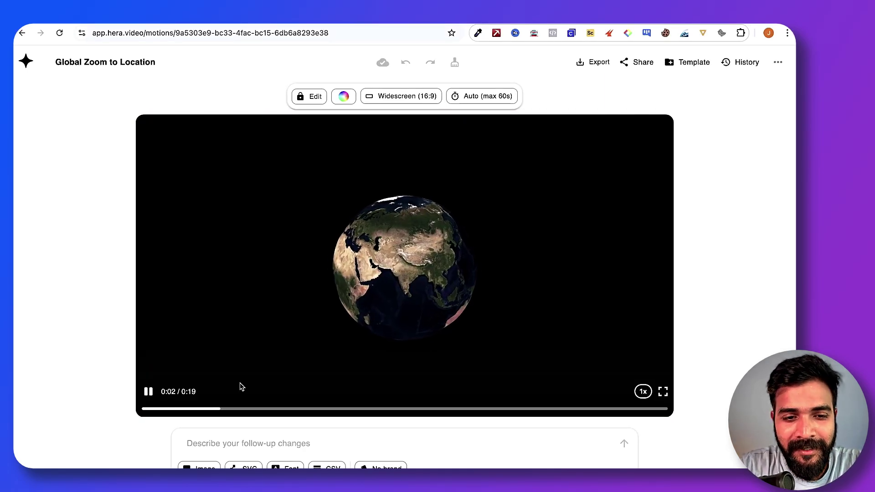
left_click(149, 393)
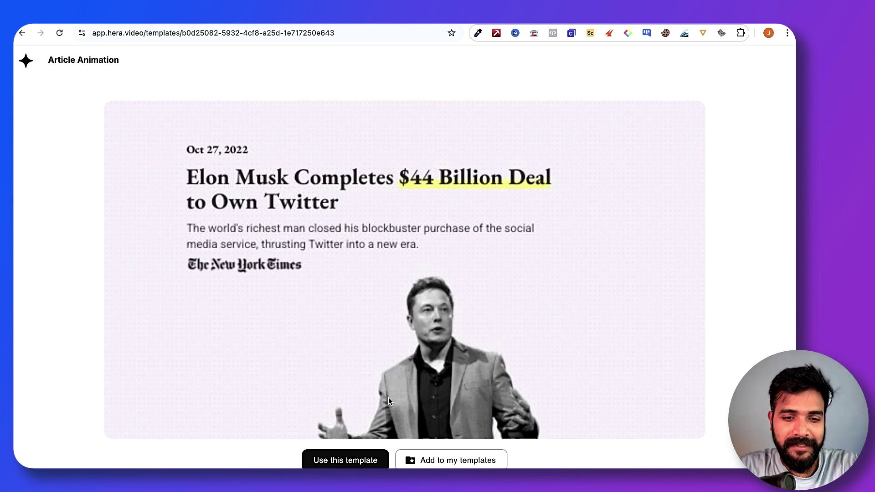
- Create a project from the Article Animation template with its Twitter-deal headline
left_click(357, 465)
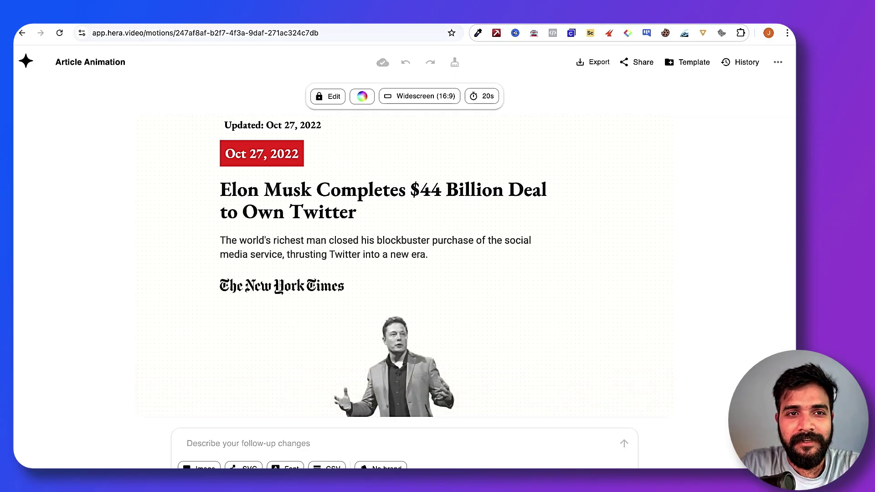
- Search 'latest AI news' in a new tab and select the TechCrunch Anthropic CEO headline
key("super+t")
type("latest AI ")
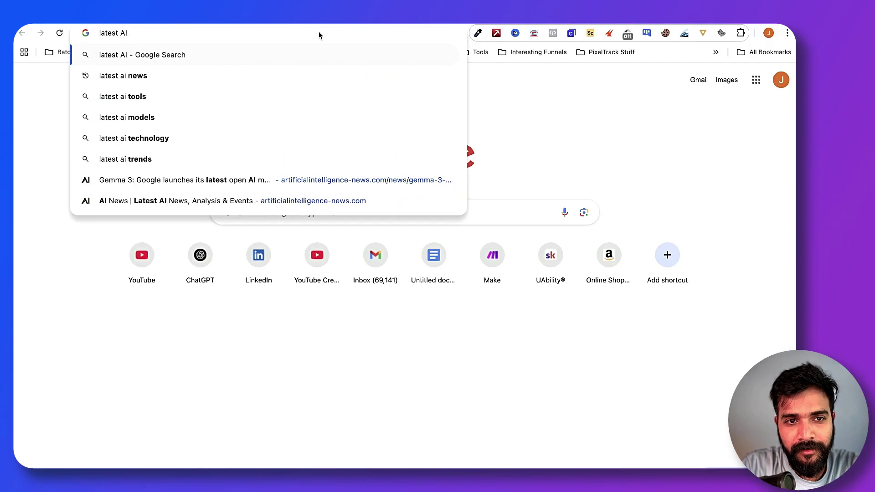
type("news")
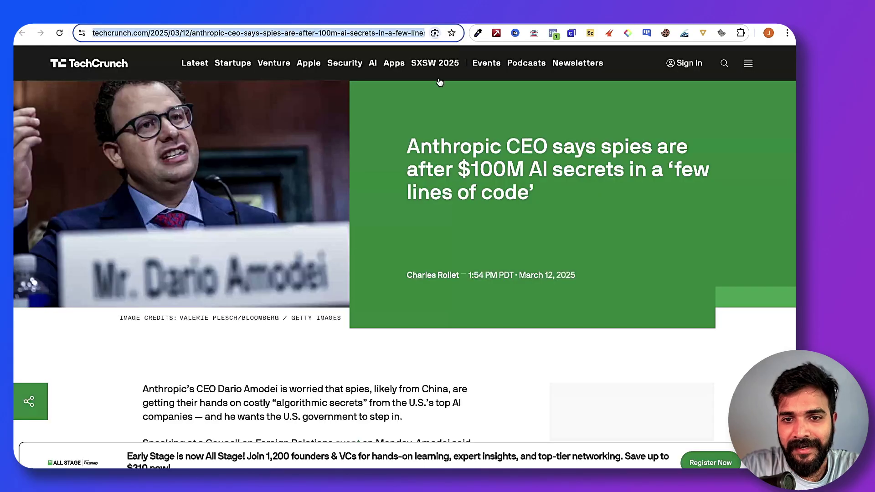
scroll(456, 206, "up", 2)
left_click_drag(405, 236, 575, 288)
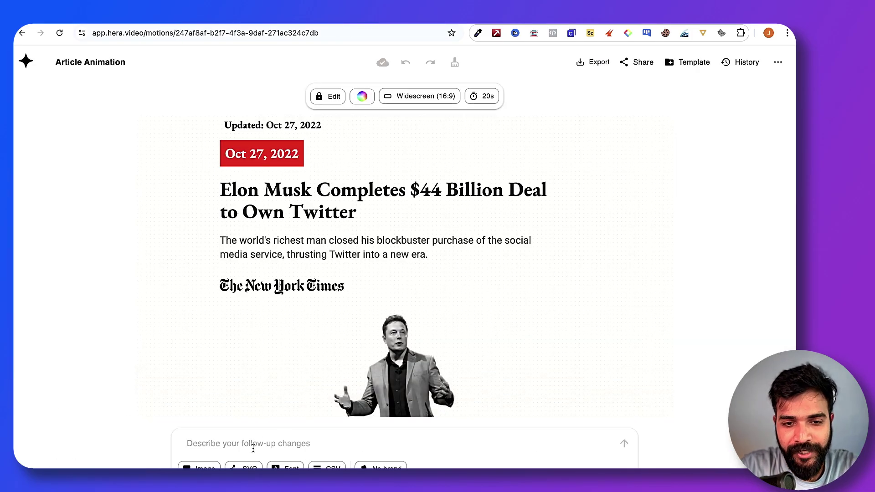
- Begin the follow-up with 'Change the headline to' and the pasted TechCrunch headline
left_click(253, 449)
type("Ch")
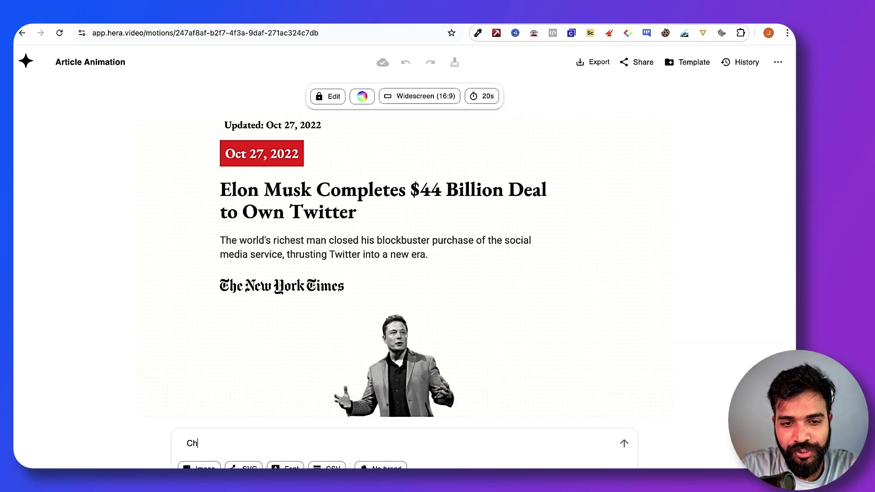
type("ange the headline to")
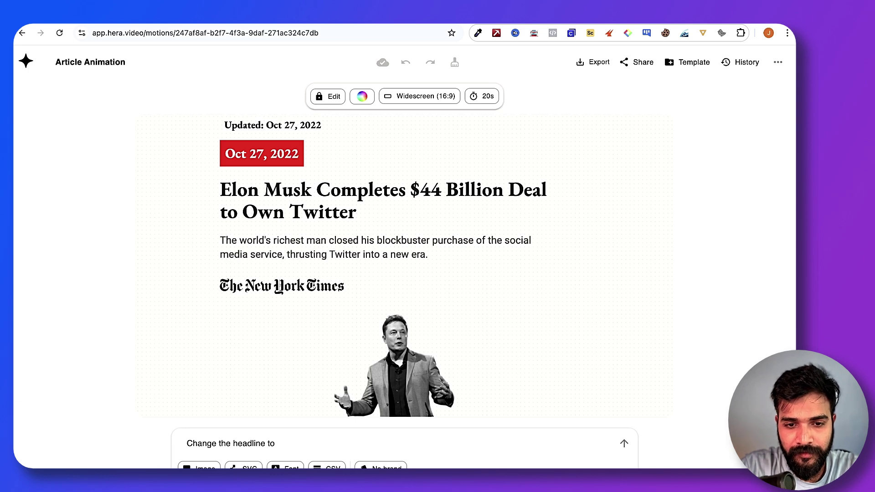
type("\"Anthropic CEO says spies are after $100M AI secrets in a ‘few lines of code’")
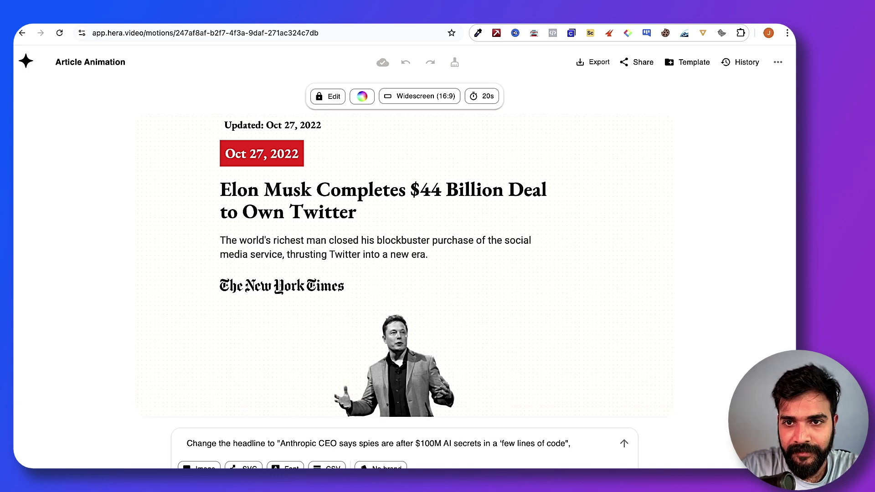
key("ctrl+Tab")
left_click_drag(624, 362, 397, 370)
key("ctrl+c")
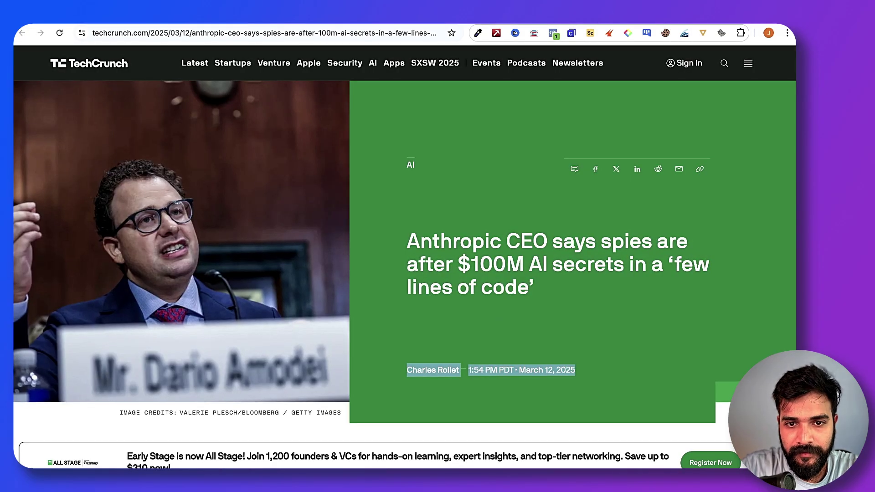
key("ctrl+shift+Tab")
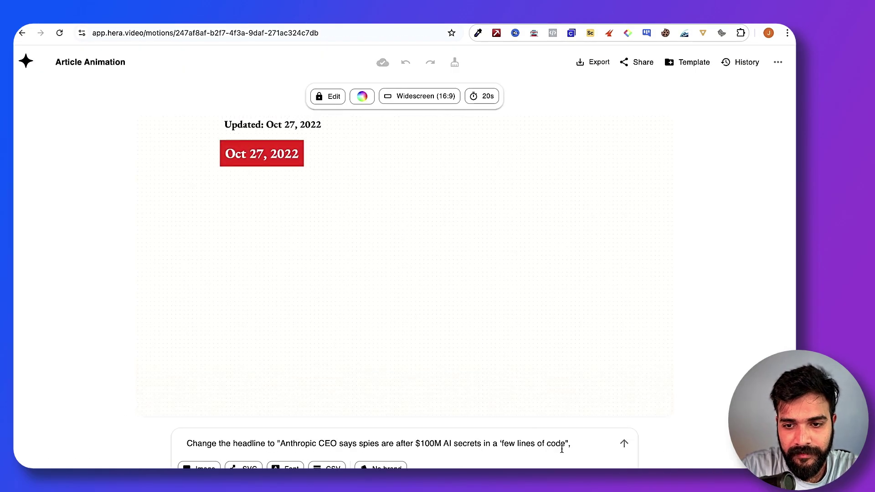
- Add a date line with the pasted article date, removing the author's name from it
type("and")
key("BackSpace")
key("shift+Return")
type("Date and")
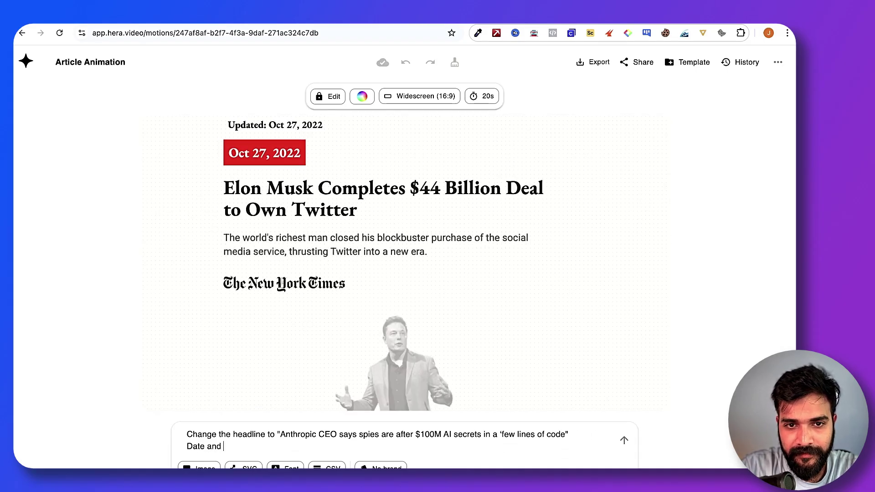
key("BackSpace")
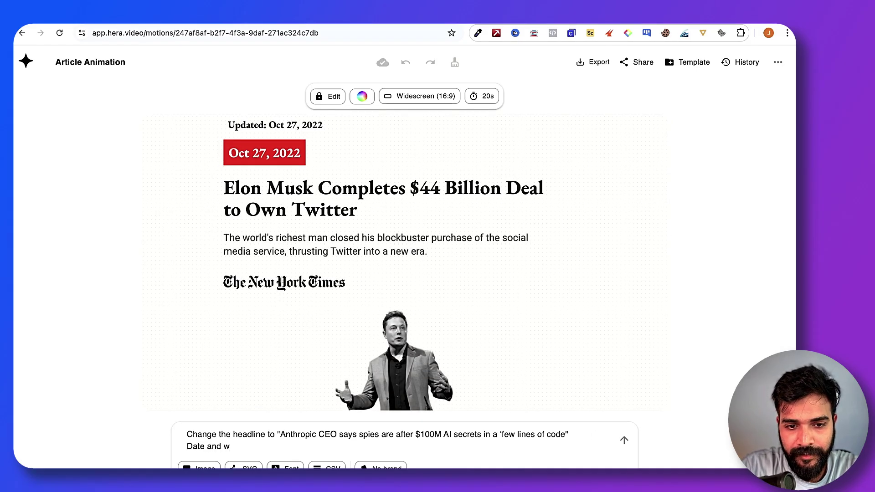
key("ctrl+v")
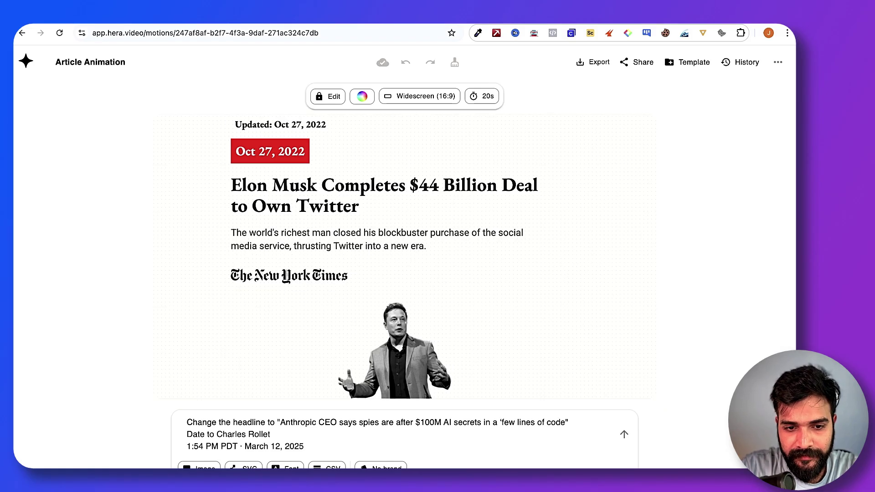
left_click_drag(216, 434, 309, 434)
key("BackSpace")
- Add an 'Author to:' line naming the article's writer
key("shift+Return")
type("W")
key("BackSpace")
type("Au")
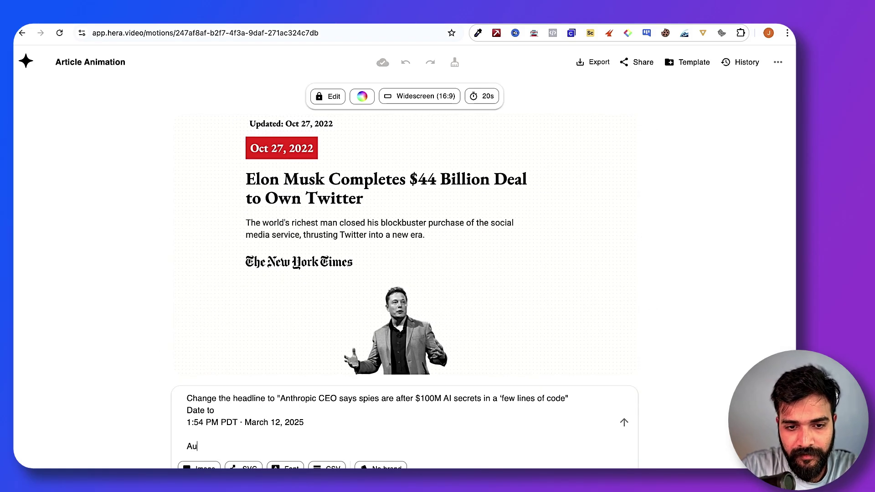
type("thor to")
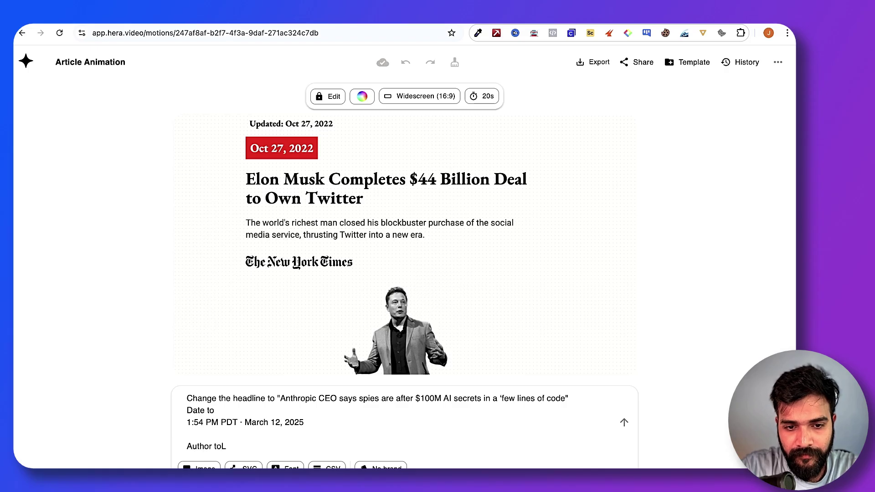
type(": Charles Rollet")
key("ctrl+Tab")
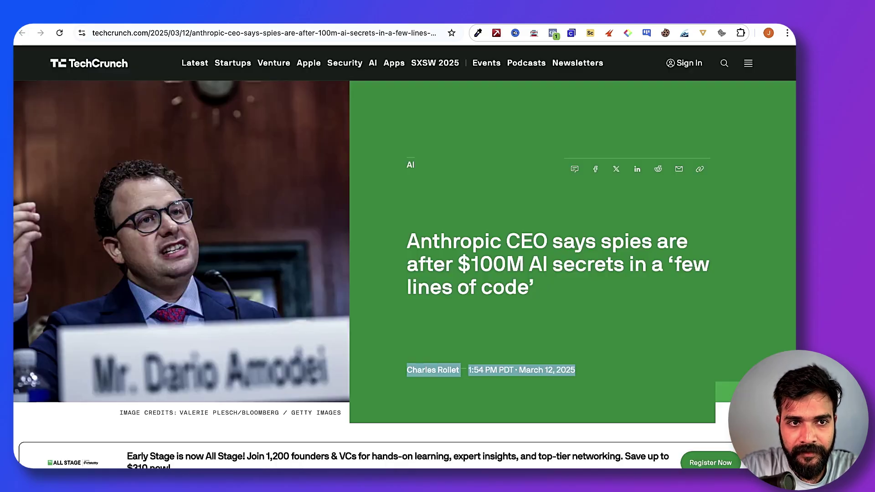
key("ctrl+shift+Tab")
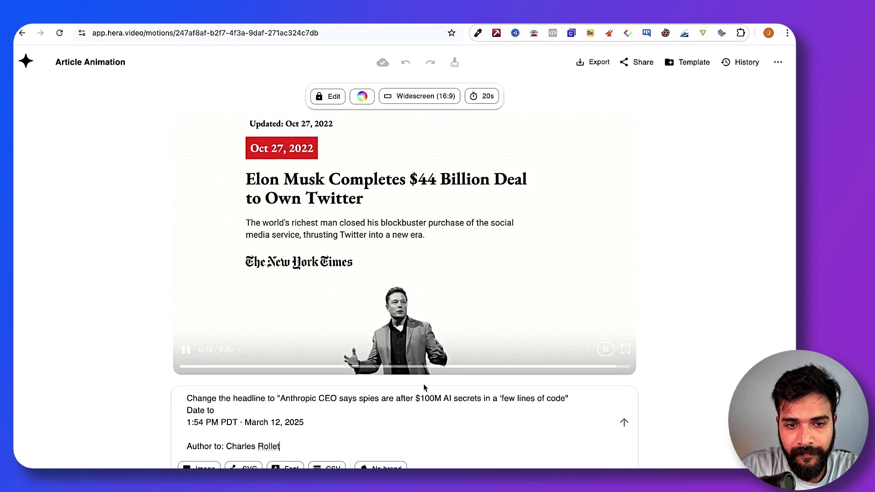
- Add a line changing The New York Times branding to TechCrunch
key("shift+Return")
key("shift+Return")
type("Change ")
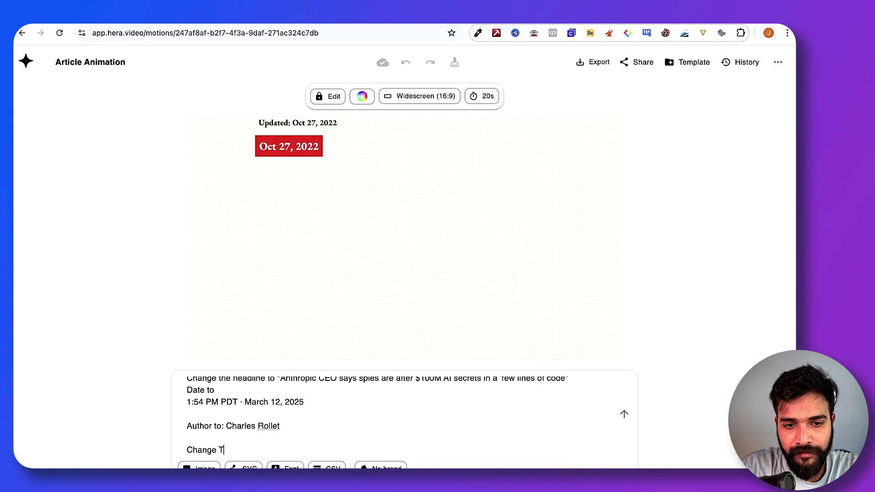
type("The he")
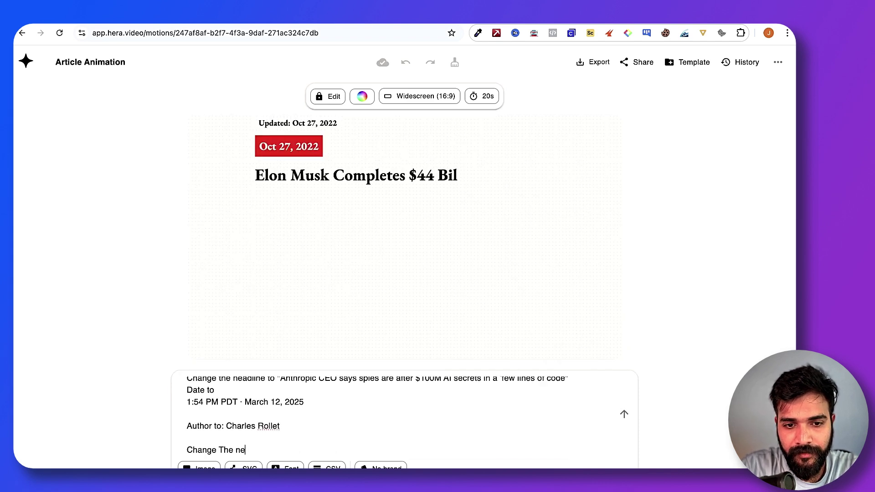
key("BackSpace")
key("BackSpace")
key("BackSpace")
type("new")
key("BackSpace")
key("BackSpace")
key("BackSpace")
type("Ne")
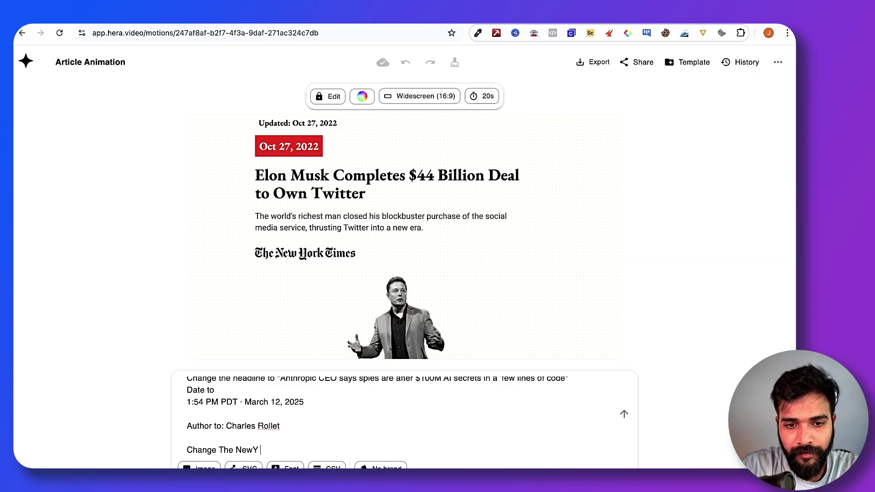
type("e")
key("BackSpace")
type("w York time to")
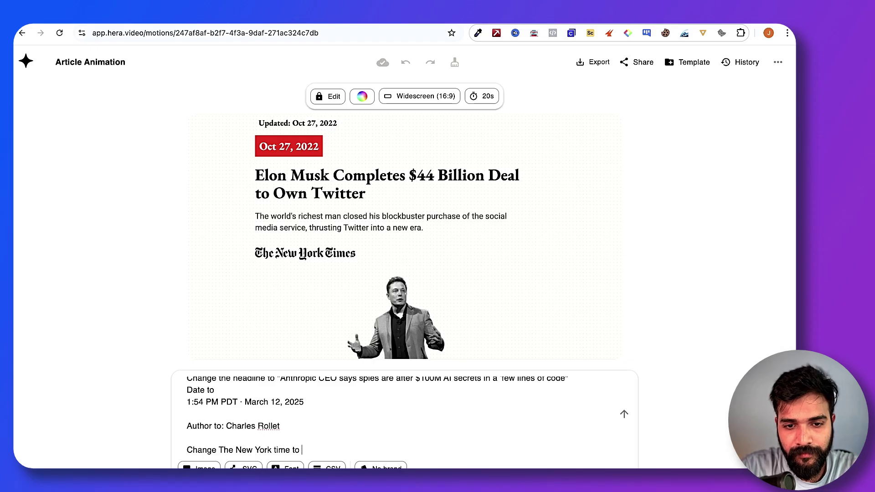
left_click(289, 450)
type("s")
left_click(276, 450)
key("BackSpace")
type("T")
left_click(319, 452)
key("BackSpace")
key("BackSpace")
type("Tedch")
key("BackSpace")
type("ch Crunch")
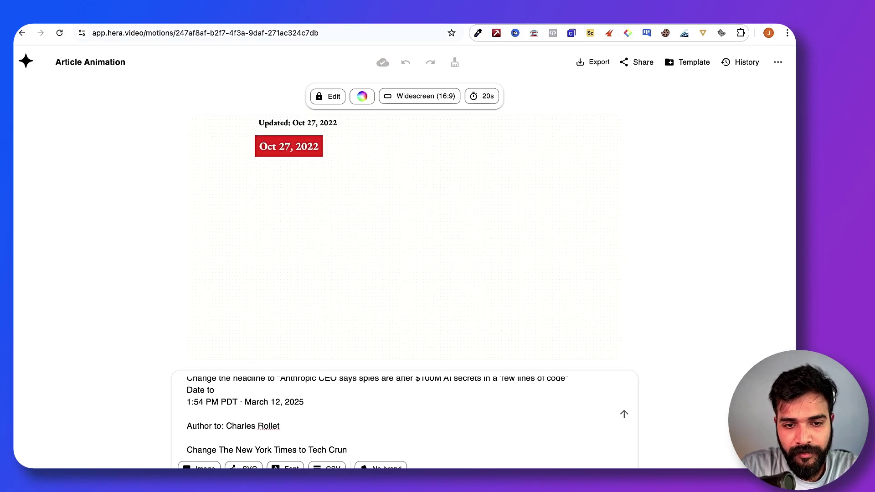
- Add a line replacing the current photo with the Anthropic CEO's picture, then submit
key("shift+Return")
type("Replace E")
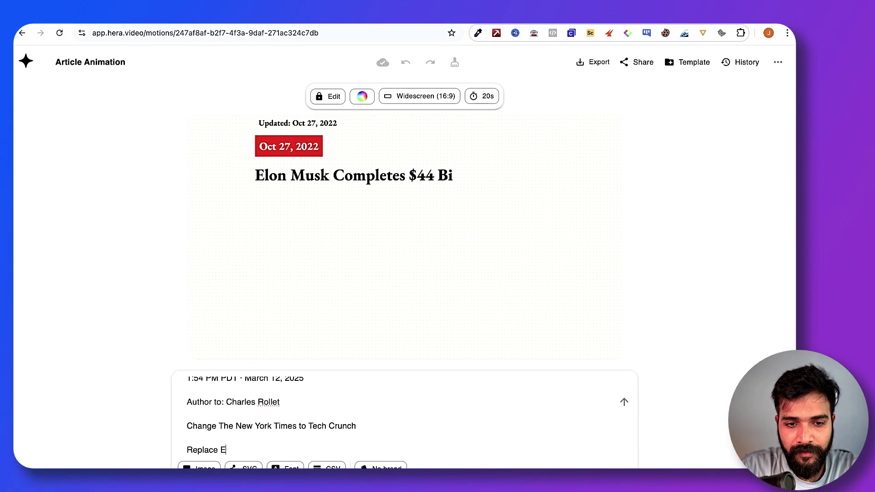
type("lon Musk by ")
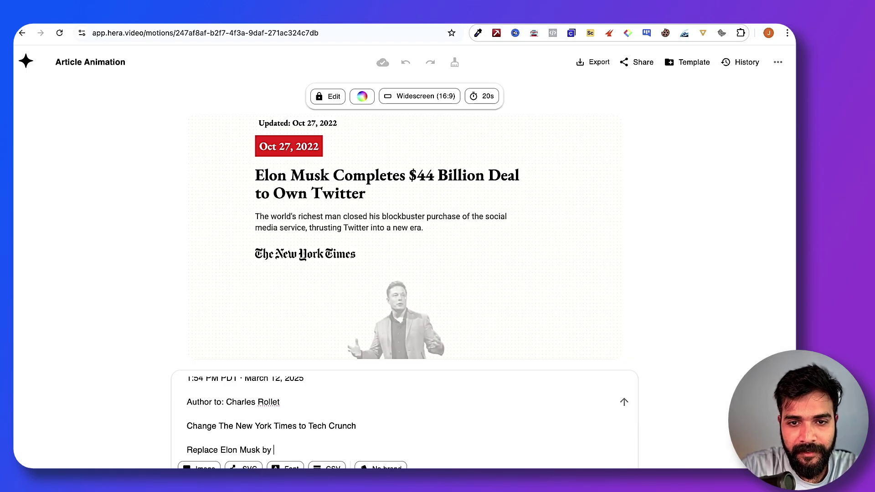
type("a picture of")
key("ctrl+Tab")
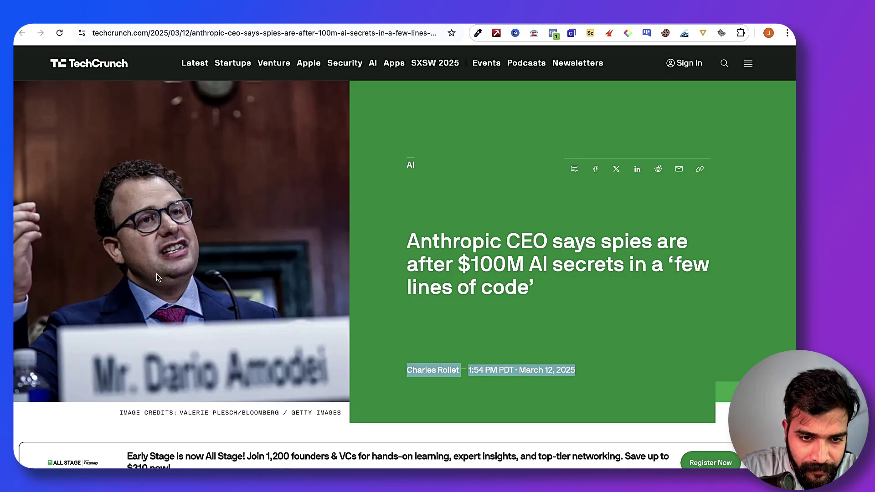
scroll(183, 341, "down", 5)
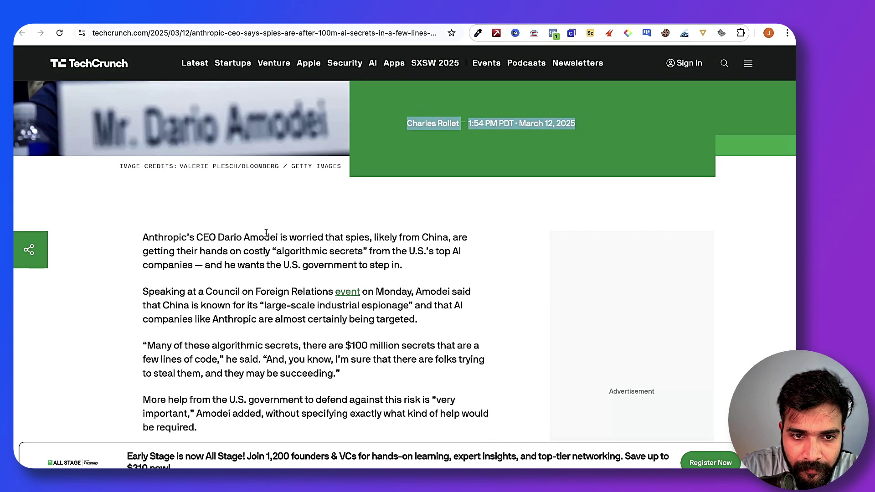
left_click_drag(143, 237, 278, 239)
key("super+c")
key("ctrl+shift+Tab")
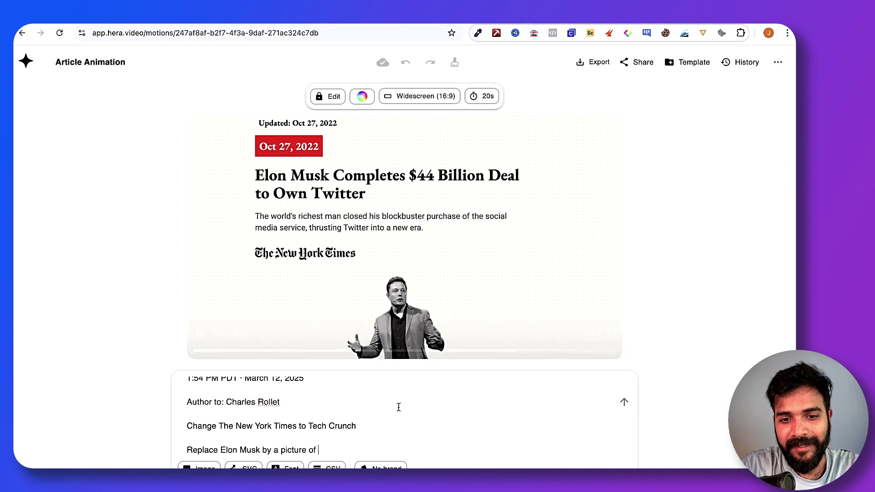
key("super+v")
key("Return")
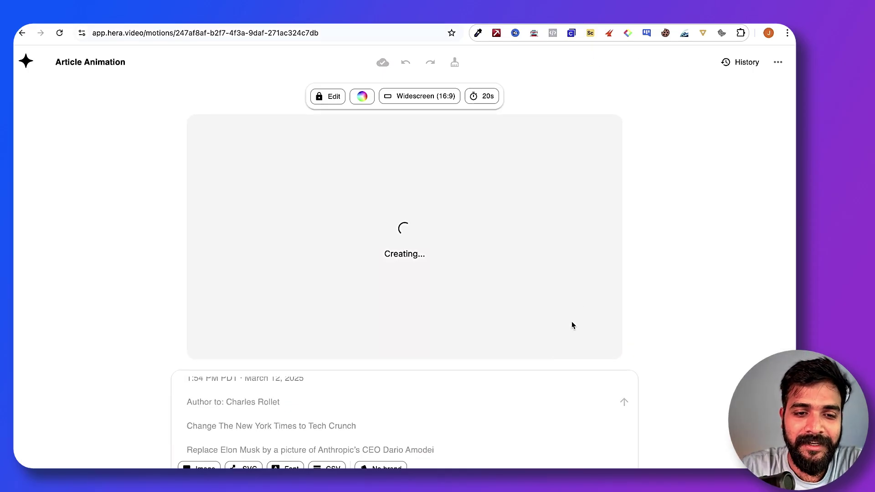
- Scroll the chat while the animation regenerates with the March 12, 2025 date and TechCrunch logo
scroll(504, 397, "up", 2)
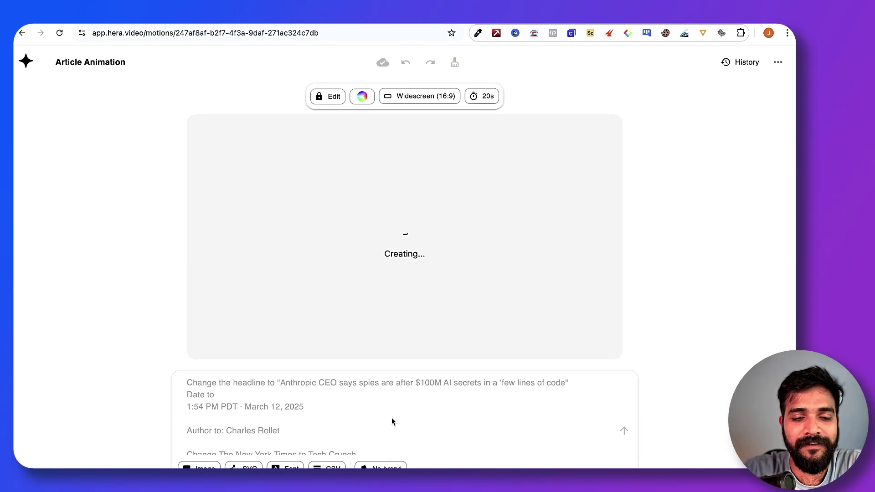
scroll(392, 422, "down", 2)
scroll(392, 422, "up", 2)
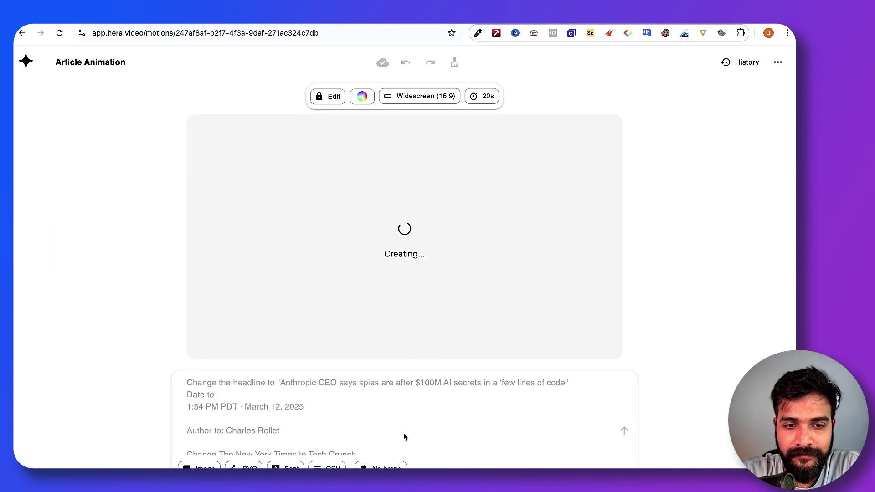
scroll(403, 433, "down", 2)
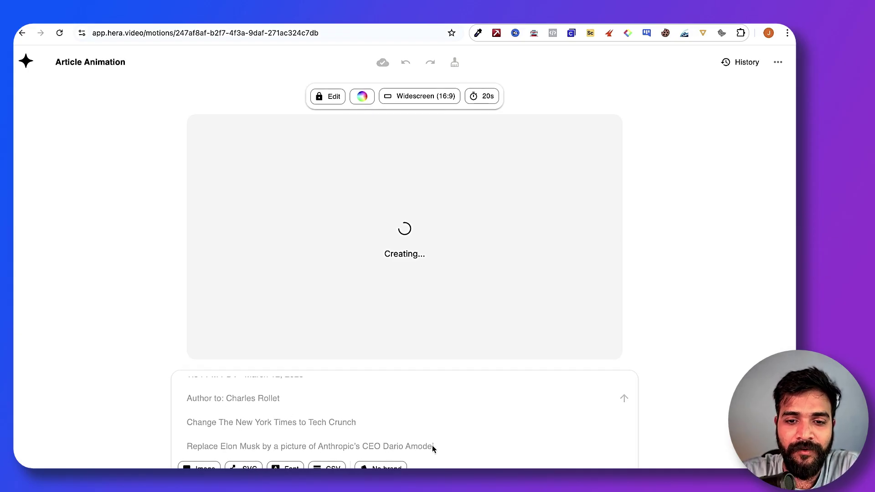
scroll(452, 432, "up", 2)
scroll(452, 433, "down", 2)
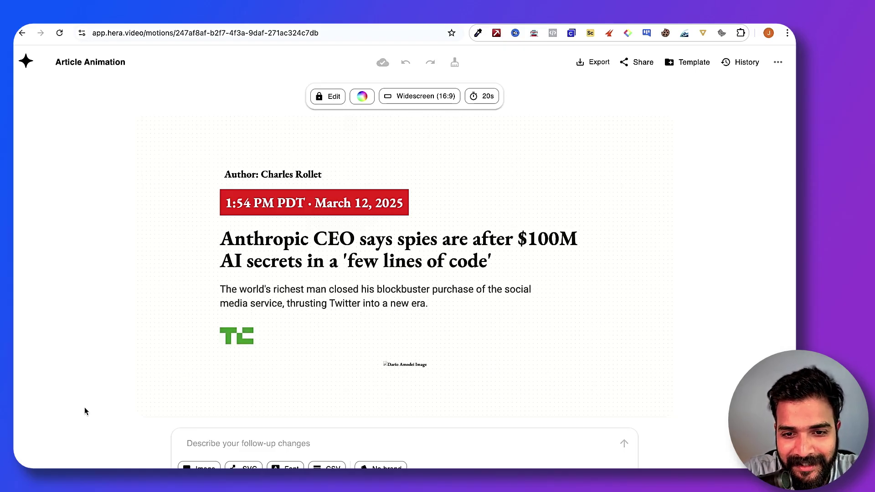
- In edit mode, delete the broken 'Dario Amodei Image' element below the TechCrunch logo
mouse_move(435, 377)
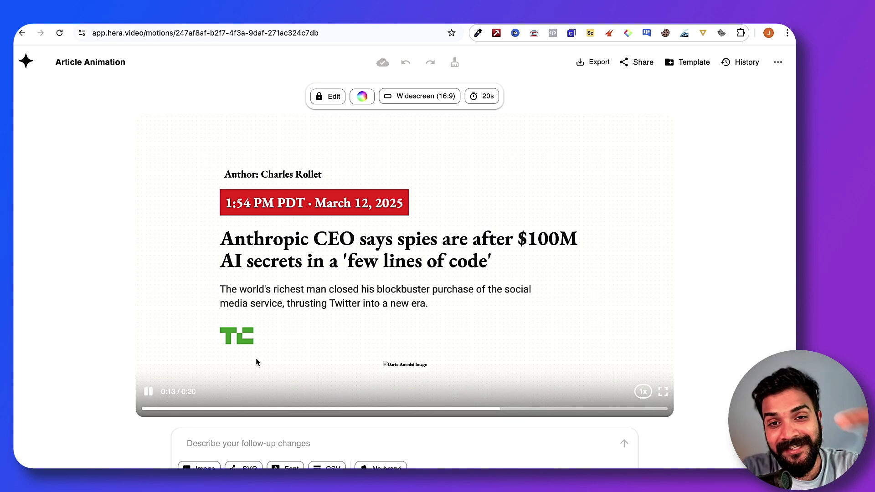
left_click(322, 101)
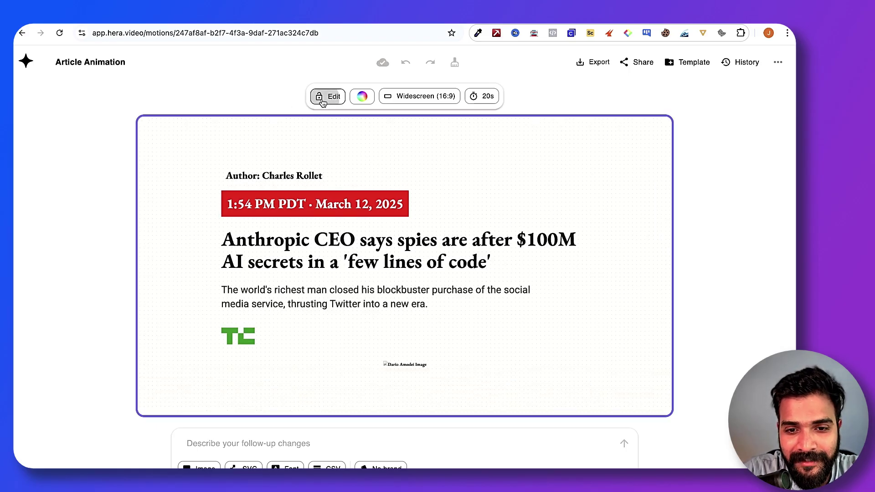
left_click(404, 365)
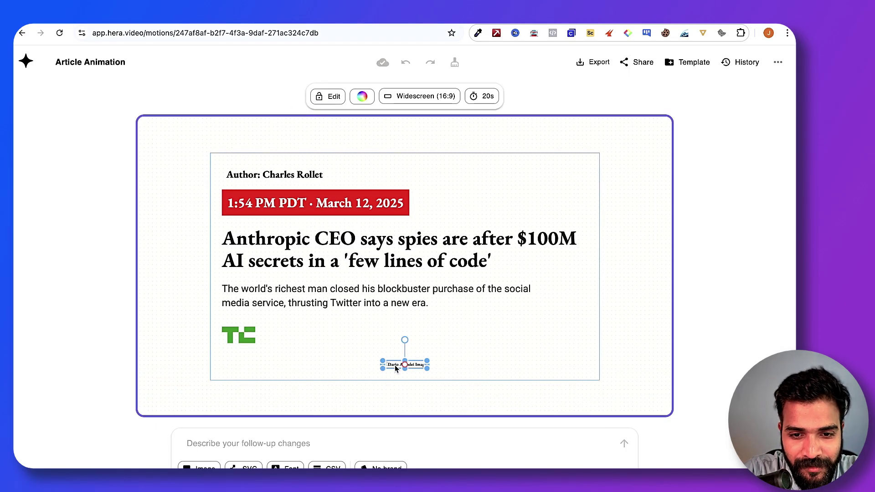
key("Delete")
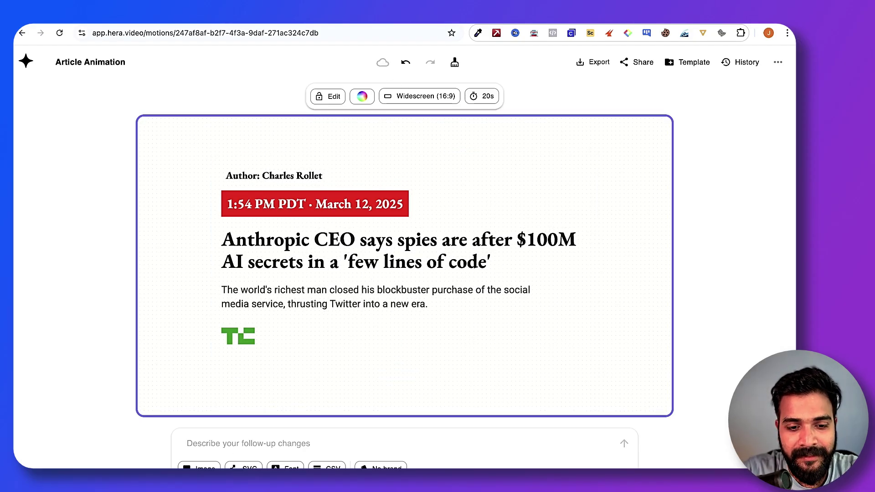
- In a new tab, search Google for 'dario amodei image' and switch to Images results
key("ctrl+t")
type("dario ar")
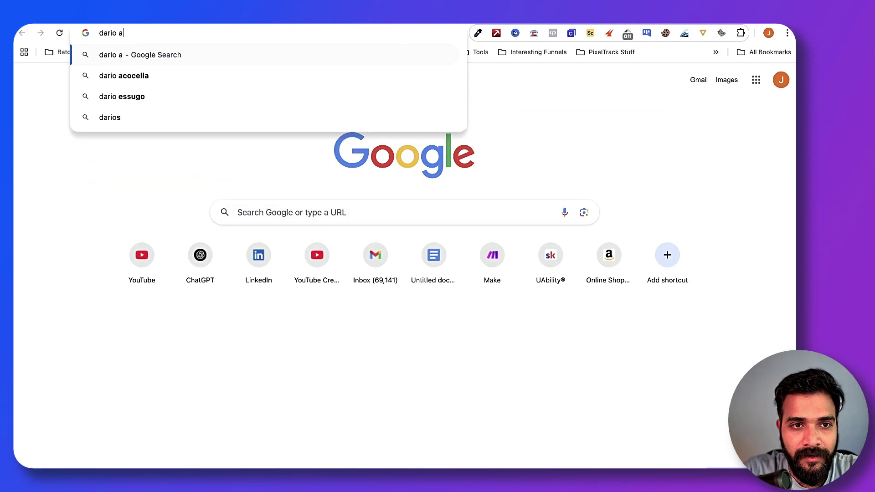
key("BackSpace")
type("m")
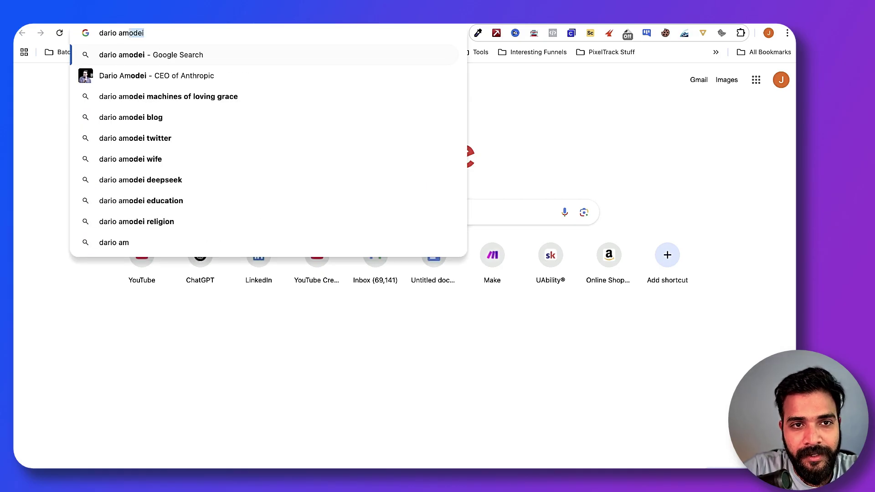
type("odei image")
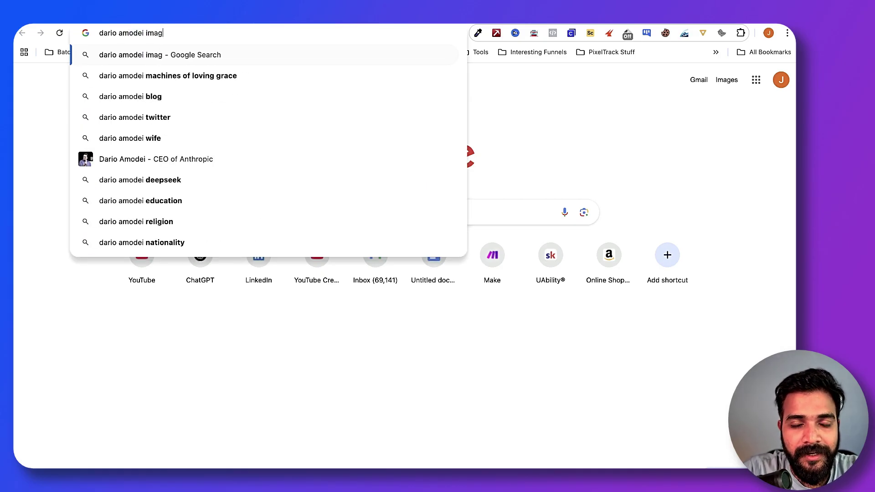
key("Return")
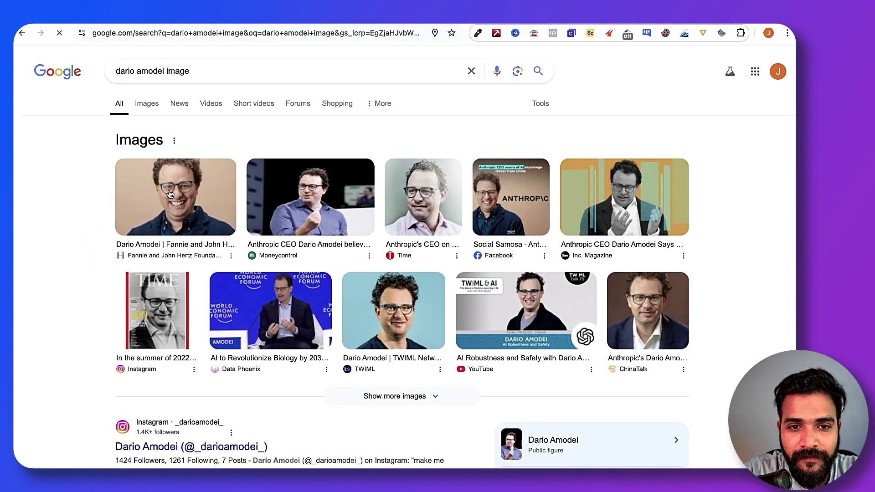
left_click(281, 210)
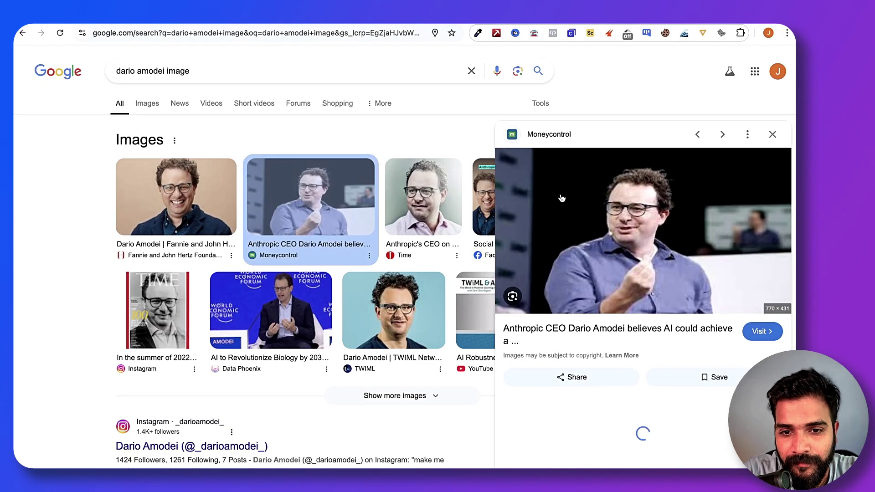
left_click(146, 104)
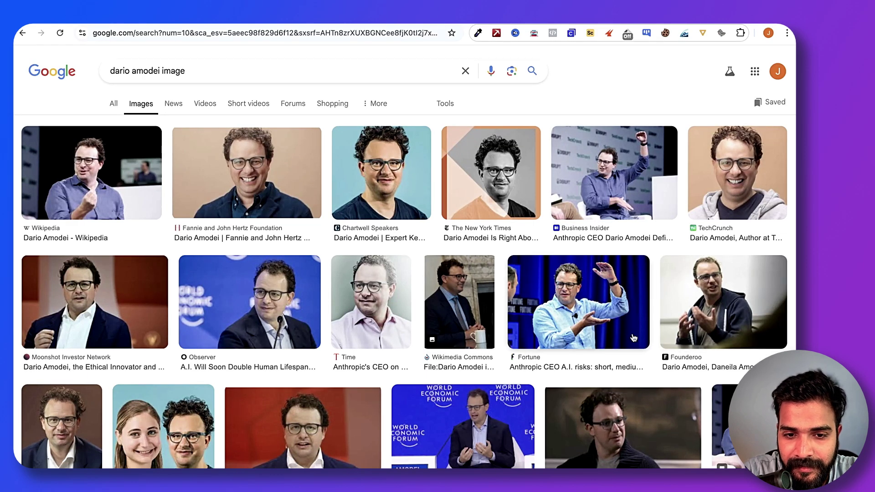
- Save the Wikipedia photo of Dario Amodei into the Downloads folder
left_click(111, 194)
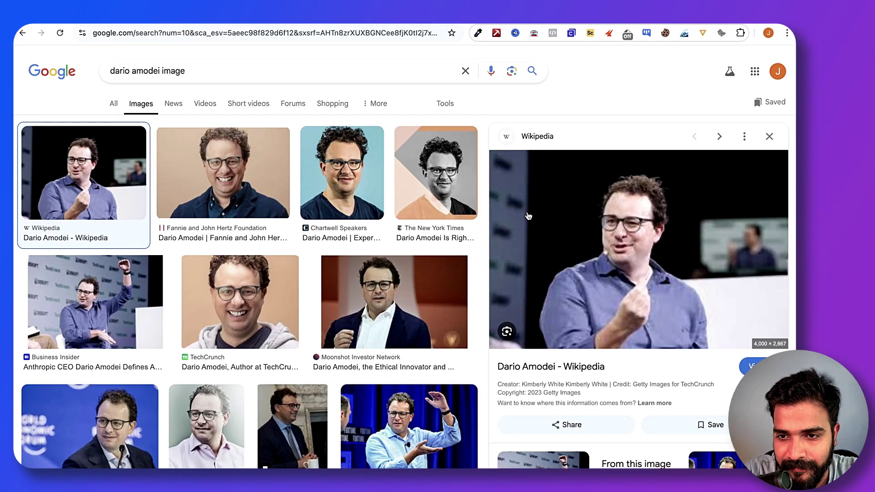
right_click(598, 225)
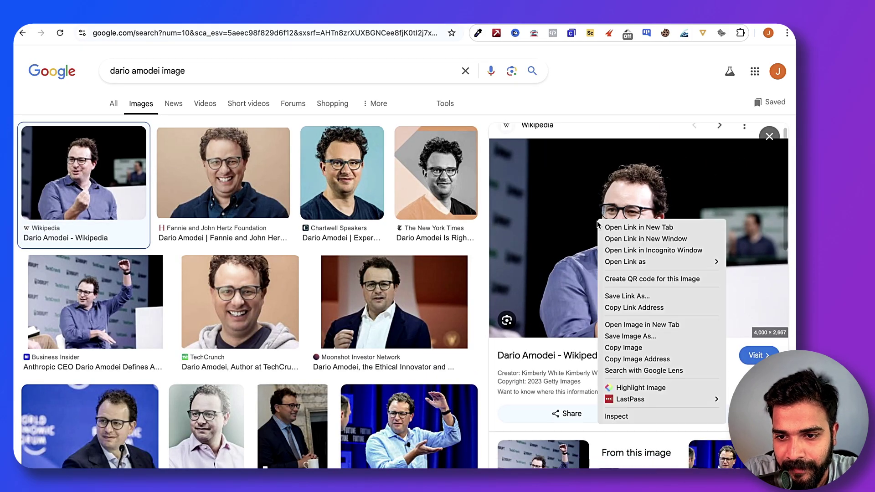
left_click(638, 337)
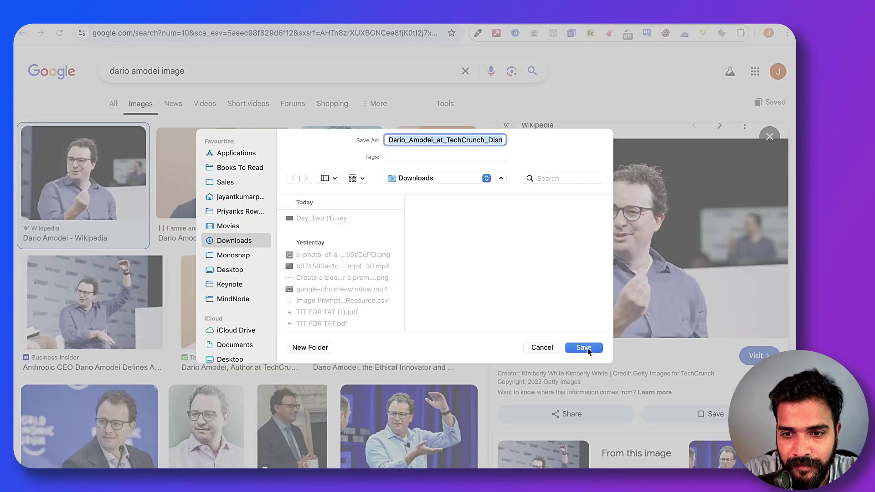
left_click(584, 348)
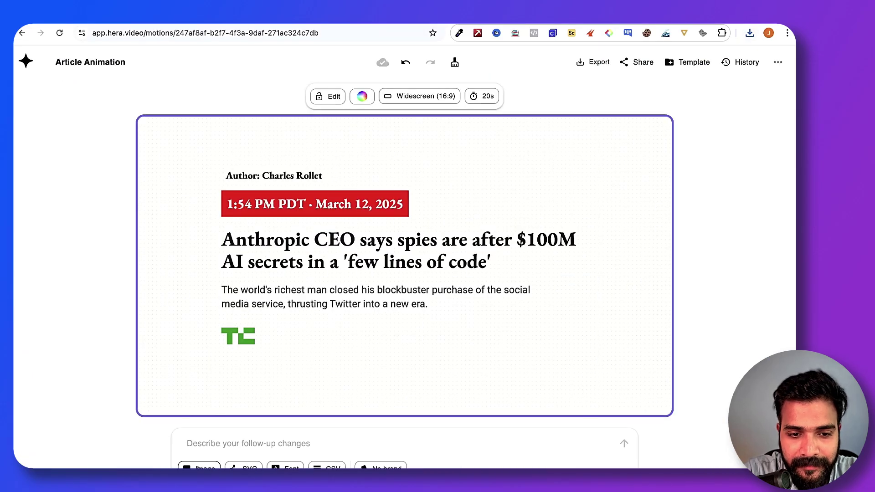
- Attach the downloaded Dario_Amodei jpg from Downloads to the Hera prompt
left_click(196, 467)
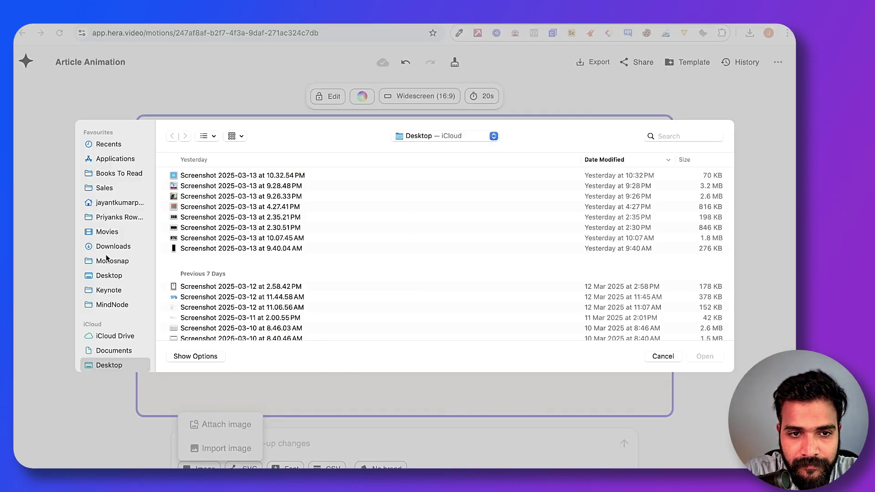
left_click(112, 249)
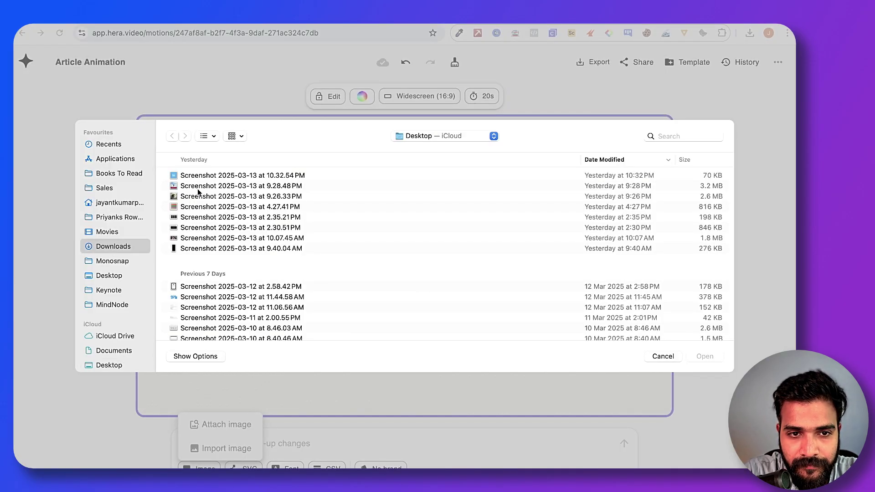
left_click(202, 176)
left_click(705, 356)
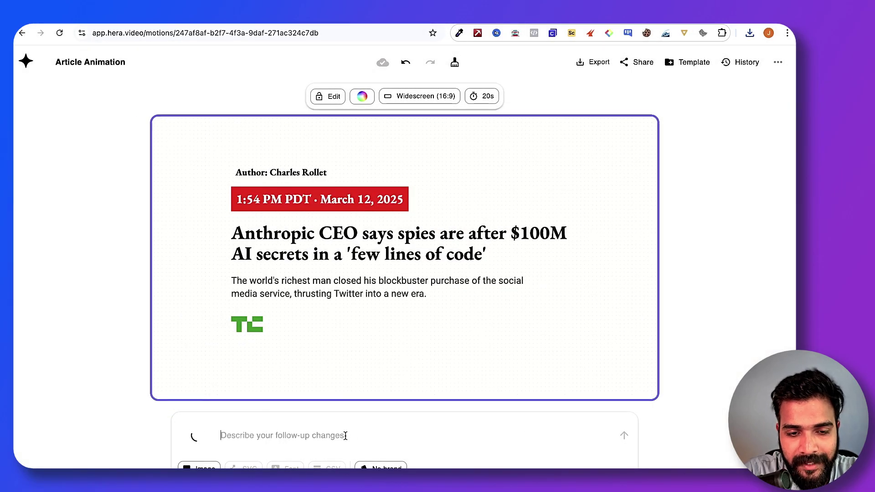
- Type a request to add the image below the news link and highlight the "$100M AI Secrets" part
type("Add this image bel")
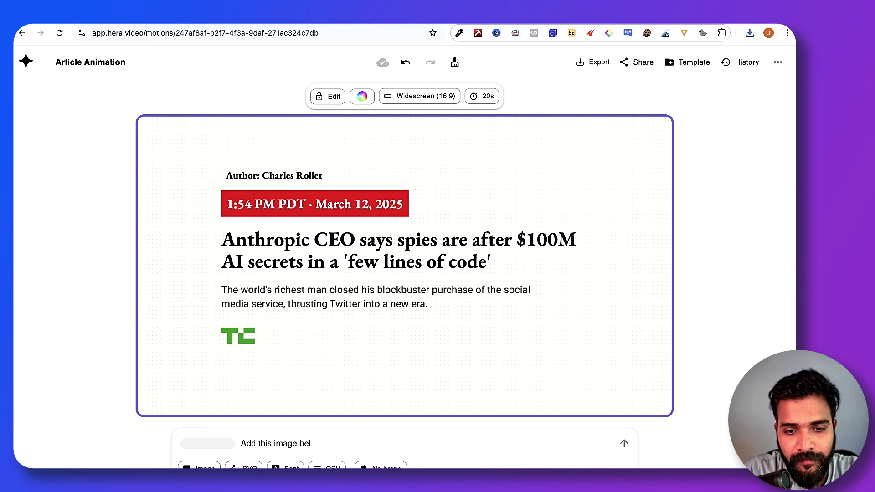
type("w")
key("BackSpace")
type("ow the ne")
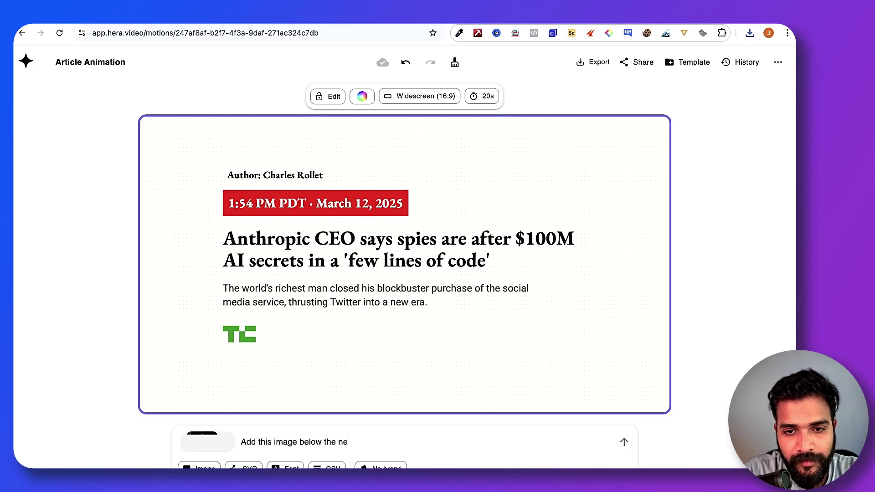
type("ws link and highlight")
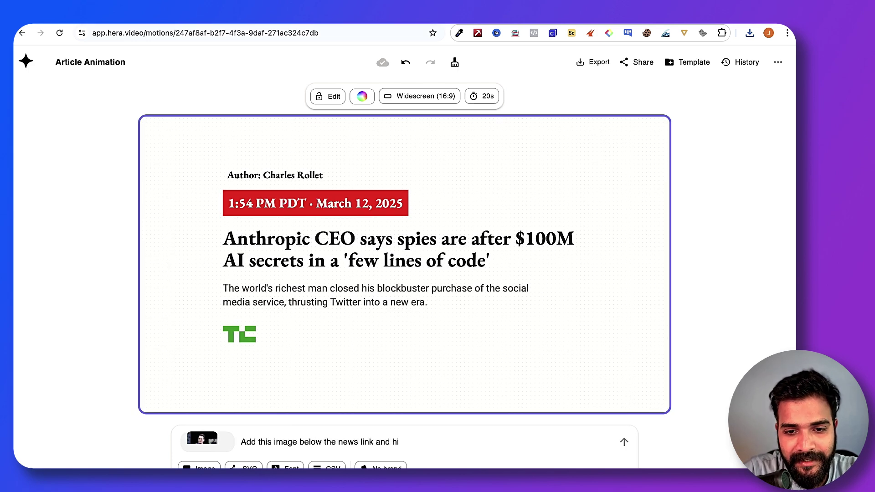
key("BackSpace")
key("BackSpace")
key("BackSpace")
key("BackSpace")
key("BackSpace")
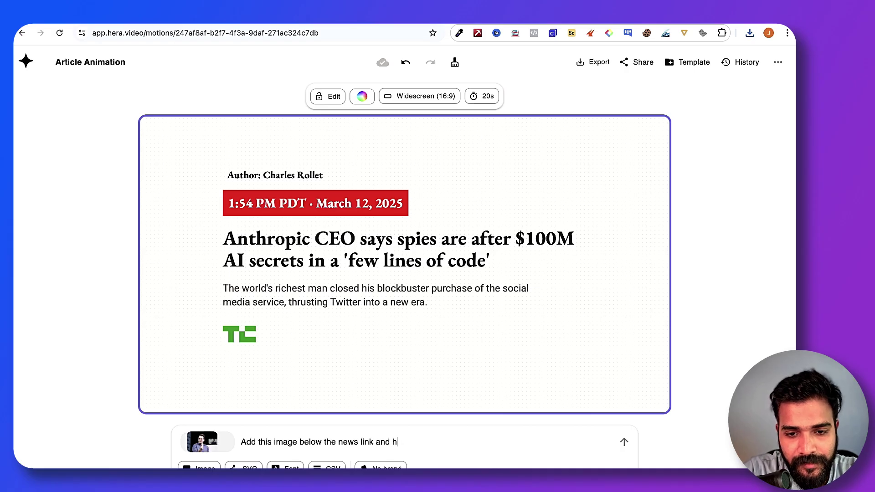
type("also highlig")
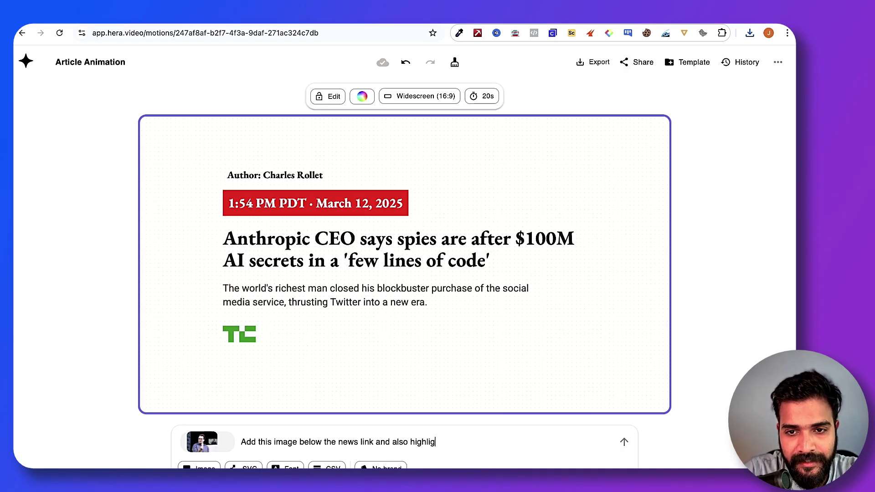
type("htm")
key("BackSpace")
type("the")
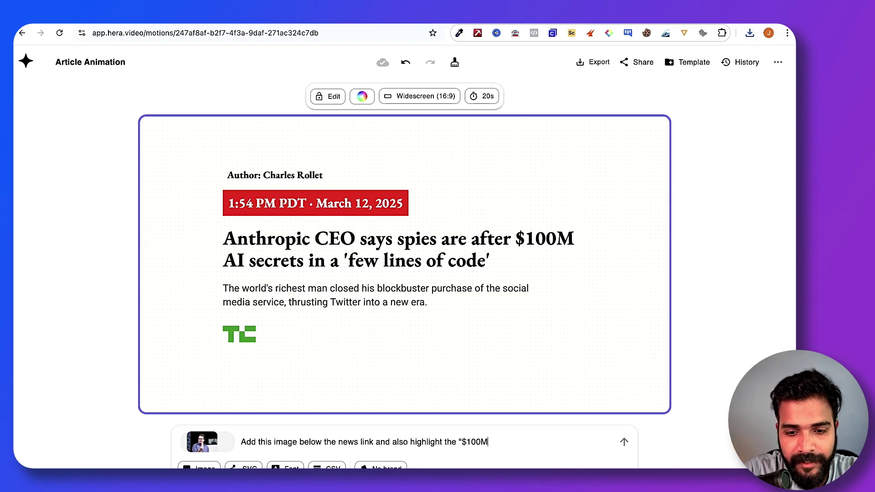
type("\"$100M AI ")
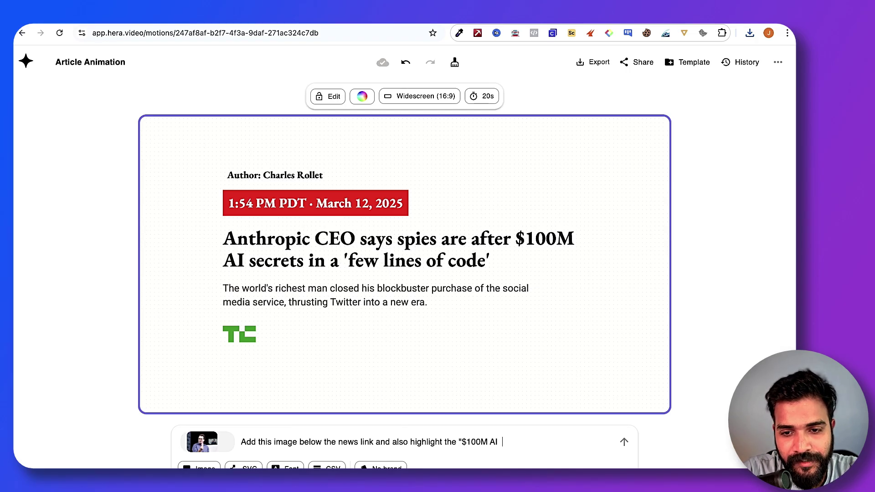
type("S")
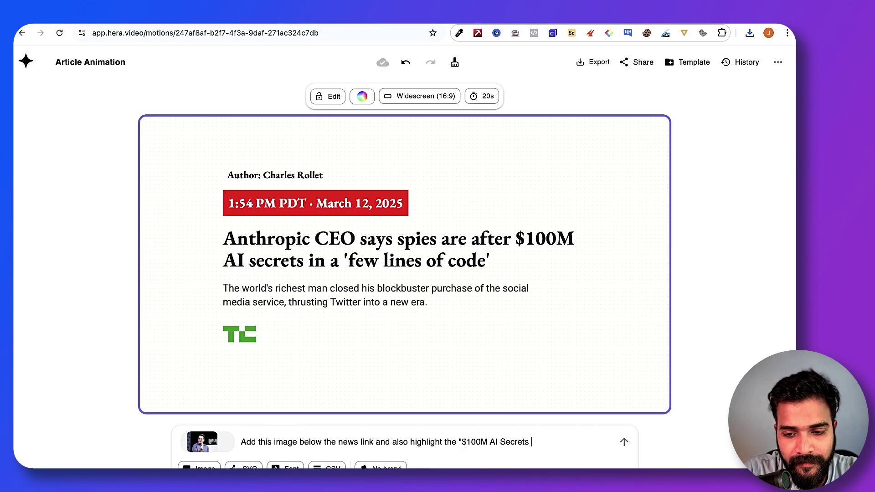
type("ecrets\" part")
- Submit the photo-and-highlight request and let the animation regenerate
key("Return")
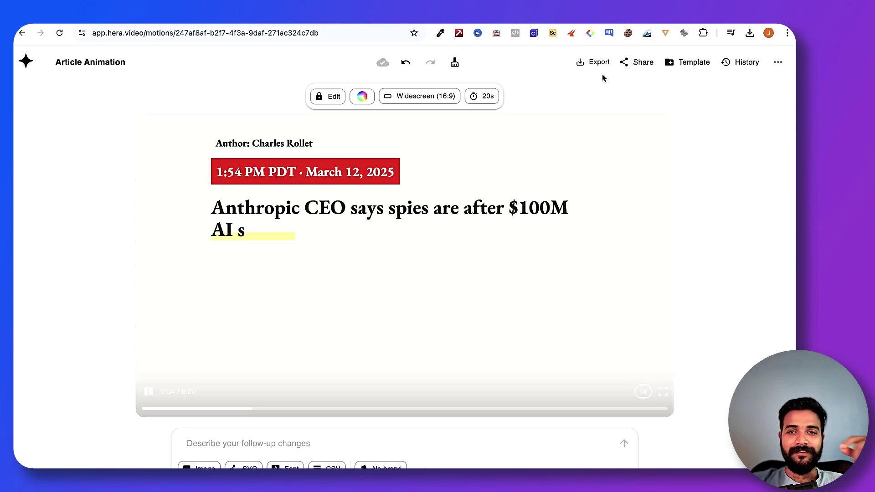
- Choose 60 fps as the export frame rate and close the export settings
left_click(587, 64)
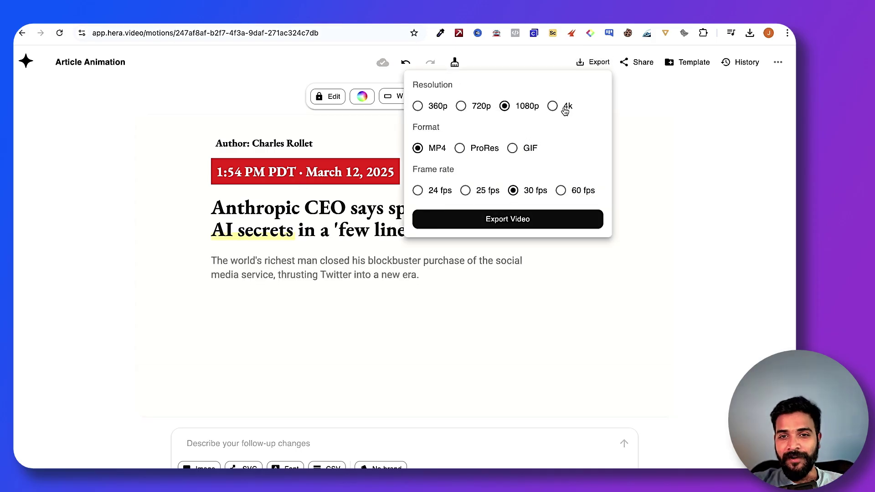
left_click(561, 190)
left_click(707, 174)
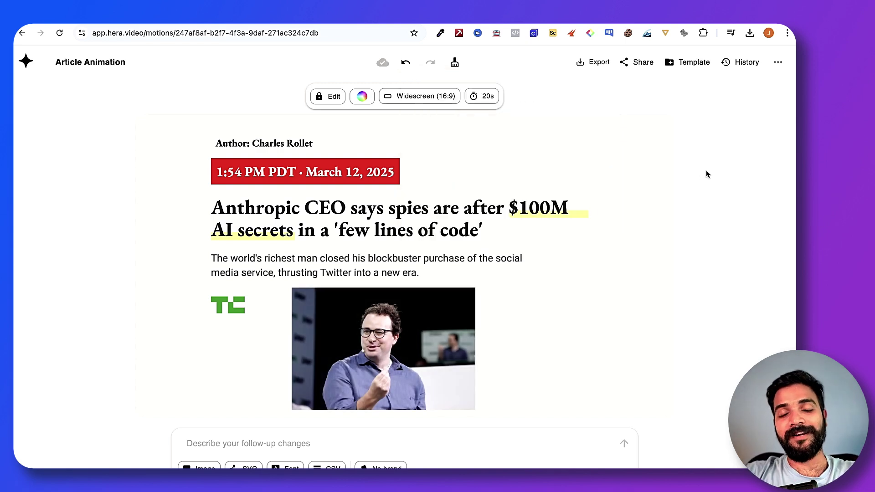